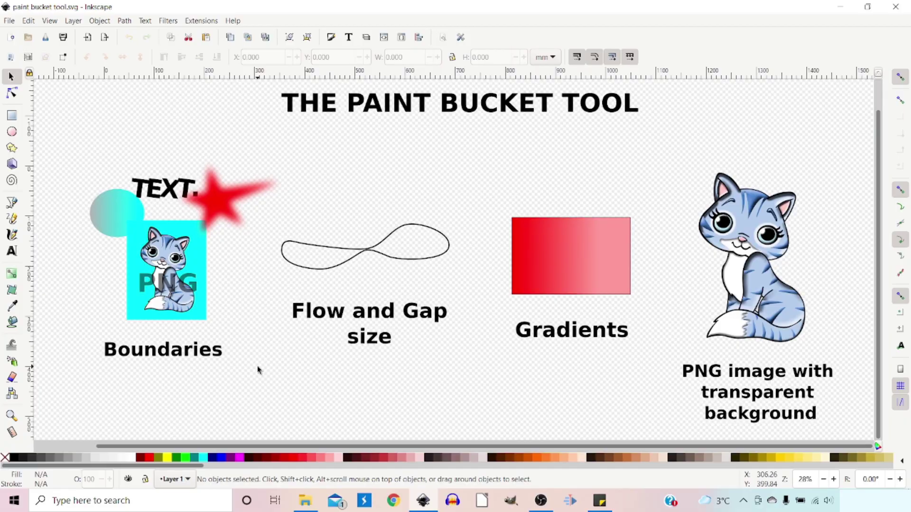
Activate the Paint Bucket tool and review the Fill by options, keeping Visible Colors.
click(11, 323)
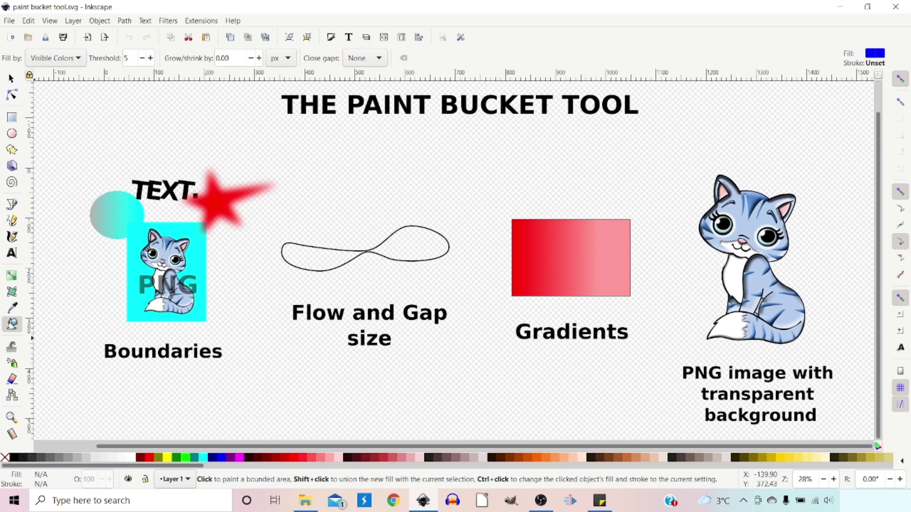
click(80, 59)
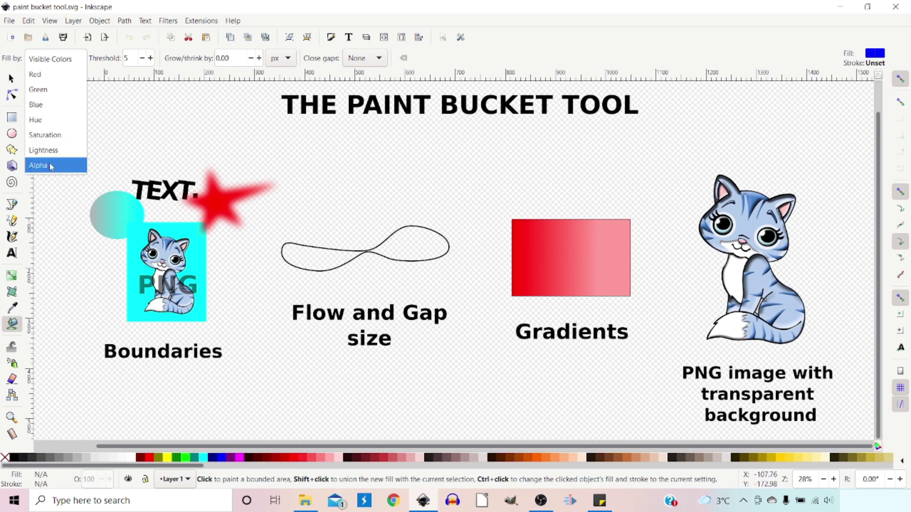
click(107, 67)
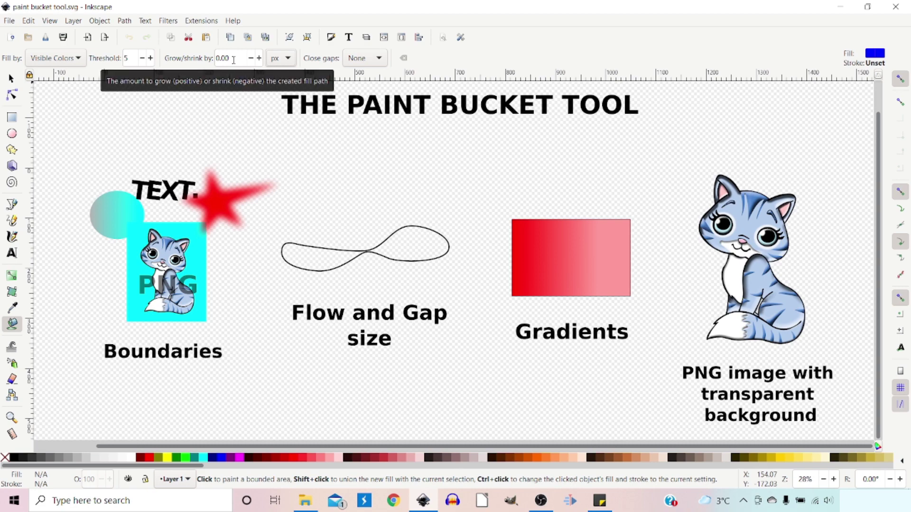
click(291, 61)
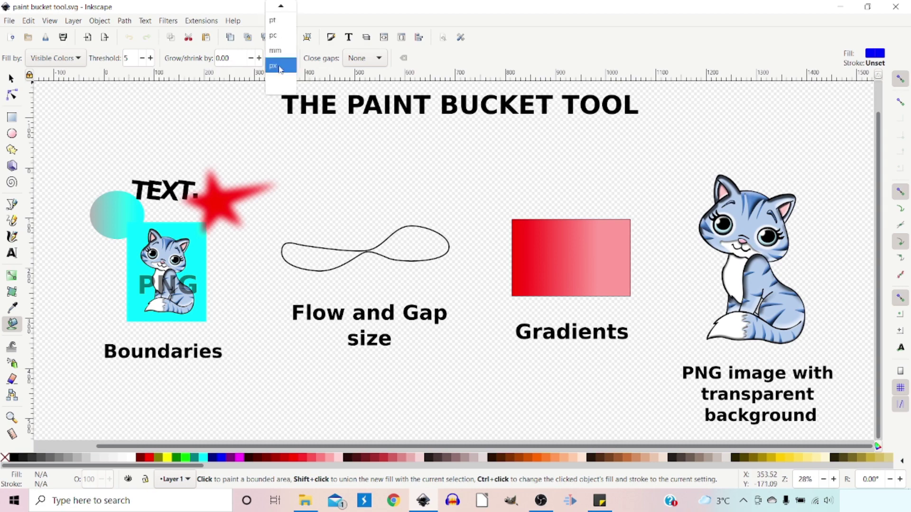
click(280, 65)
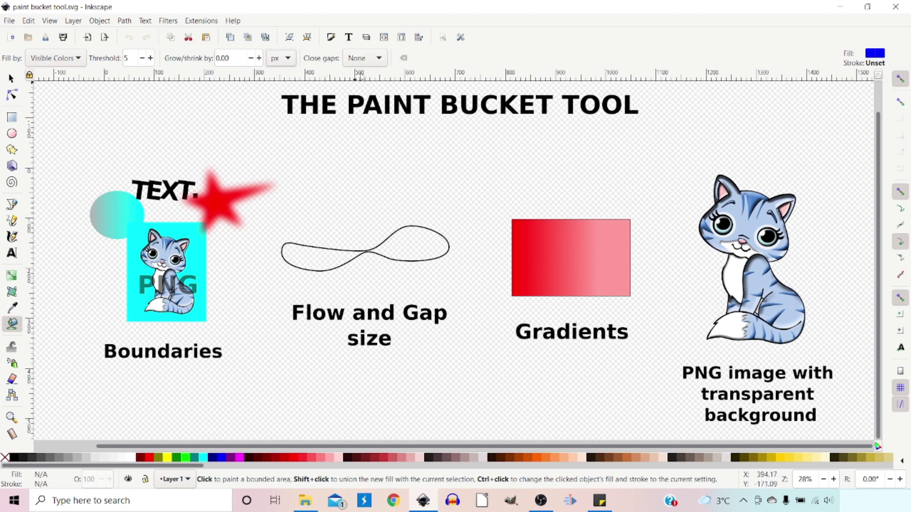
click(379, 58)
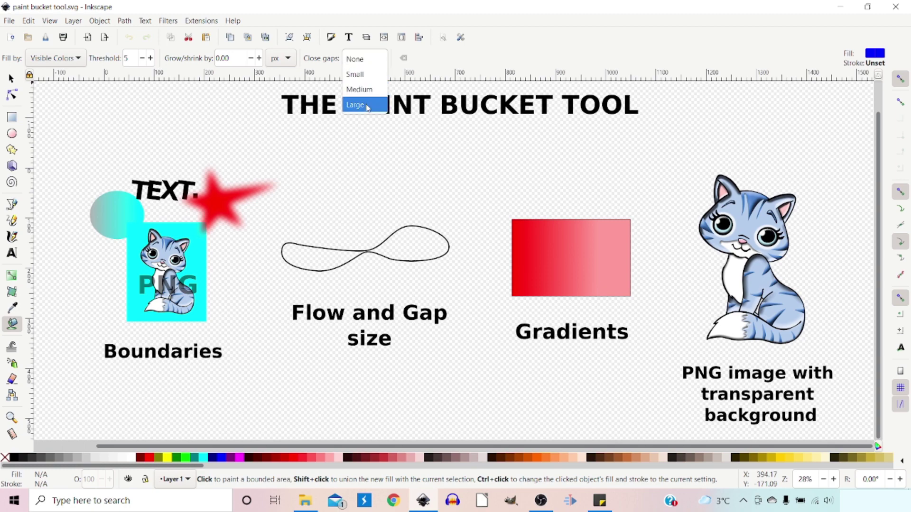
click(380, 62)
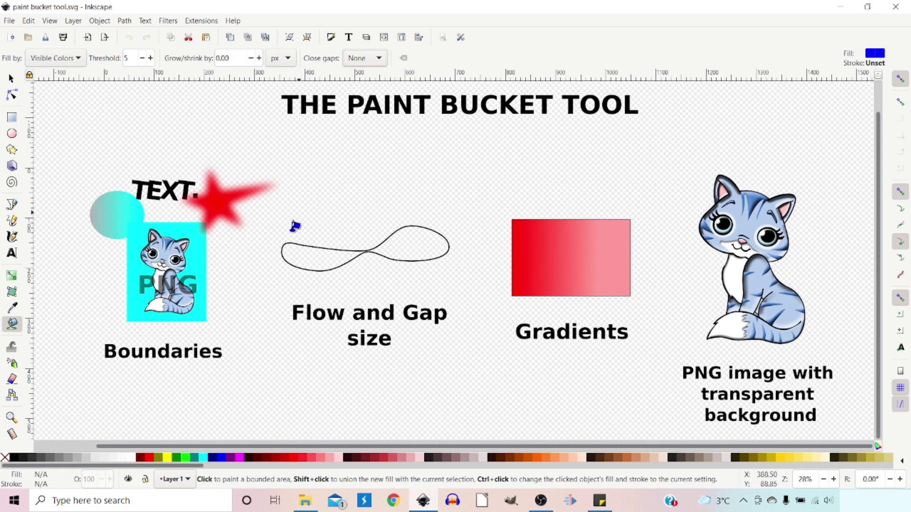
Fill the figure-eight's left loop blue, leaving Close gaps at None.
click(305, 250)
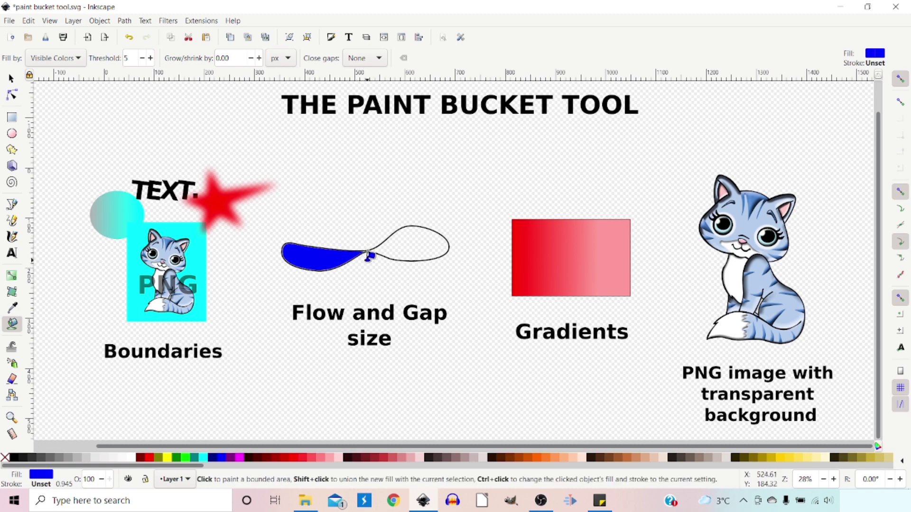
click(379, 58)
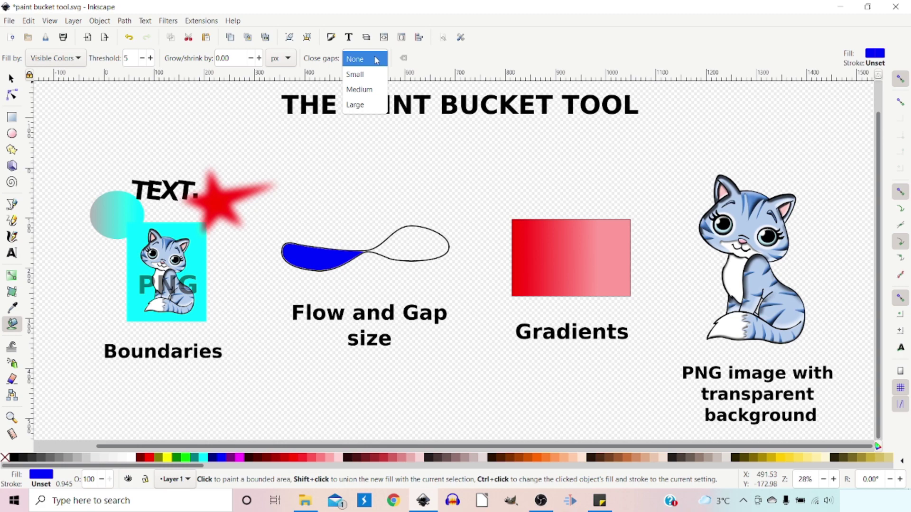
click(480, 58)
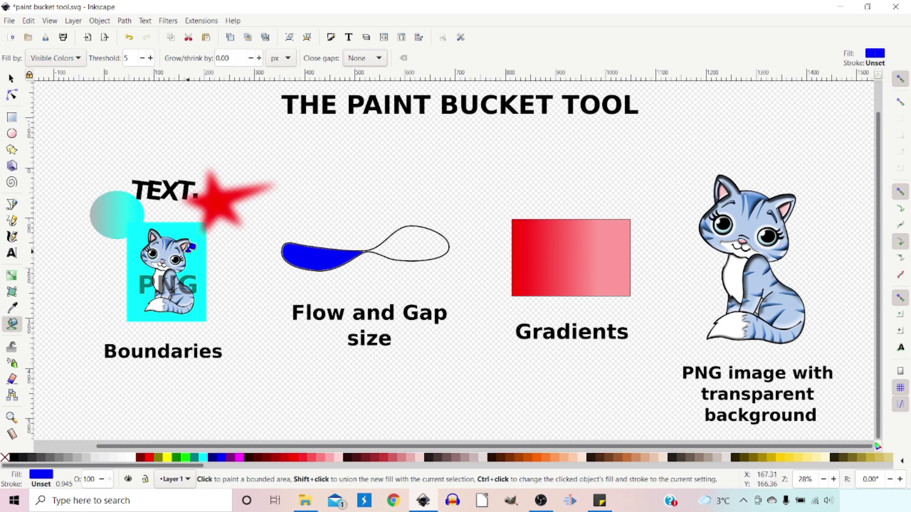
scroll(188, 245, up, 3)
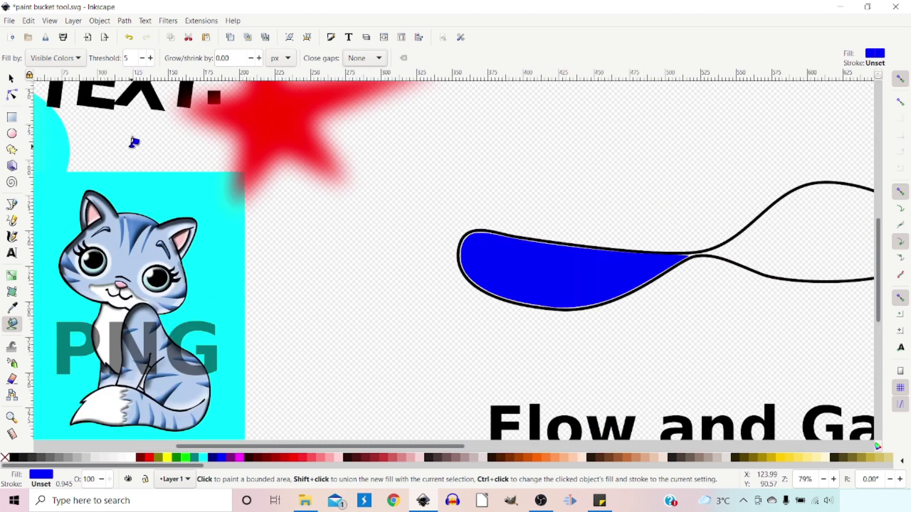
drag(132, 142, 417, 268)
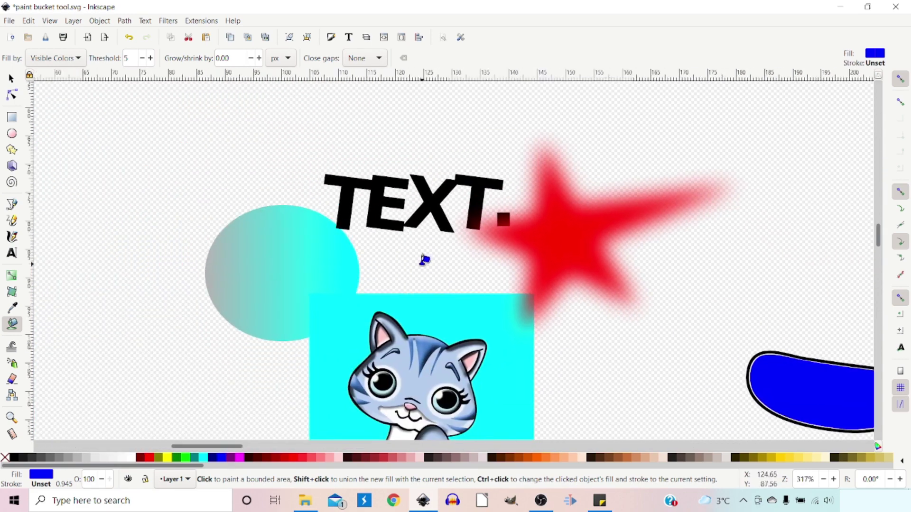
scroll(425, 259, up, 1)
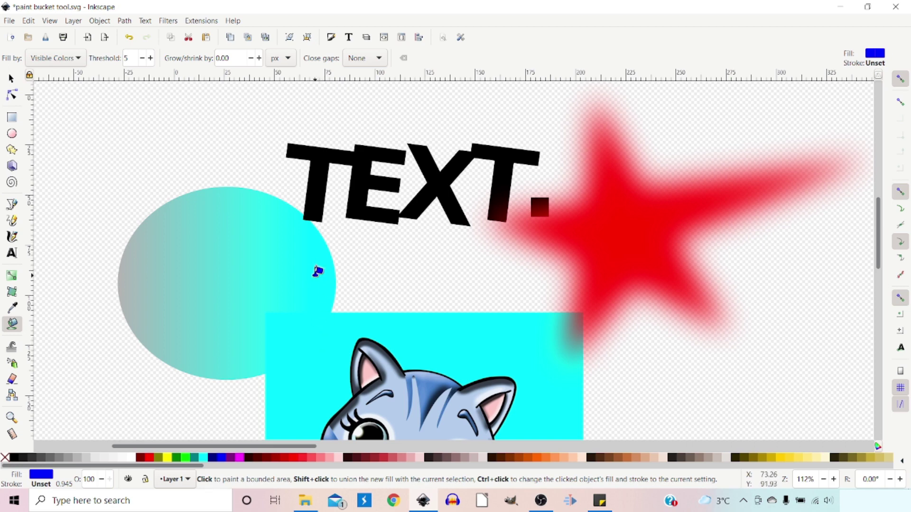
click(320, 353)
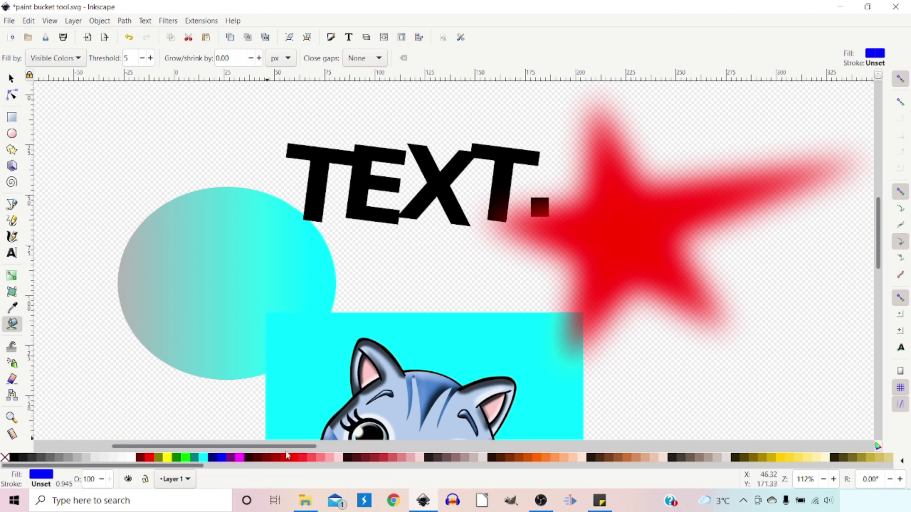
click(313, 374)
scroll(360, 308, down, 2)
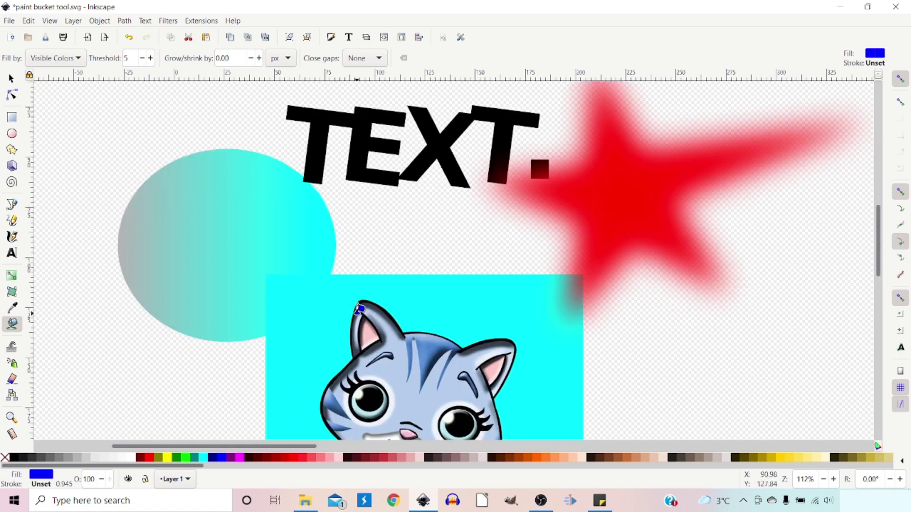
key(minus)
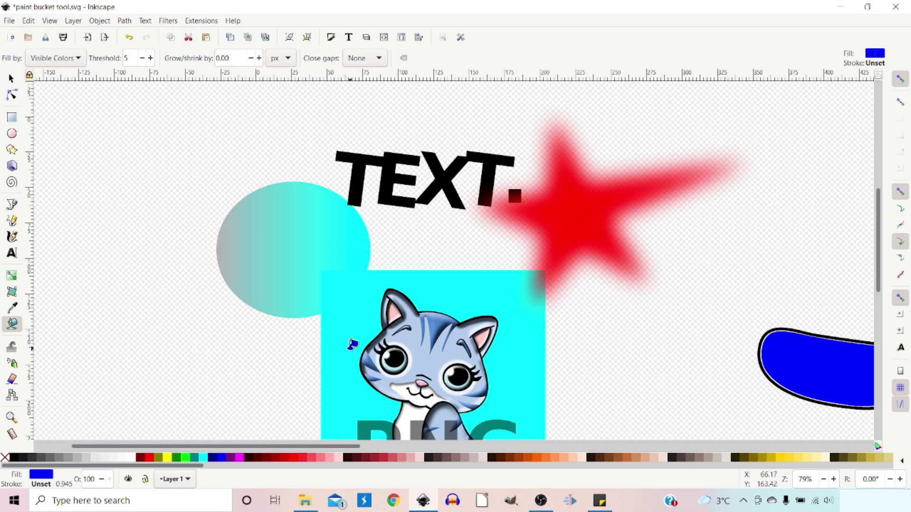
scroll(360, 309, down, 5)
drag(358, 250, 366, 237)
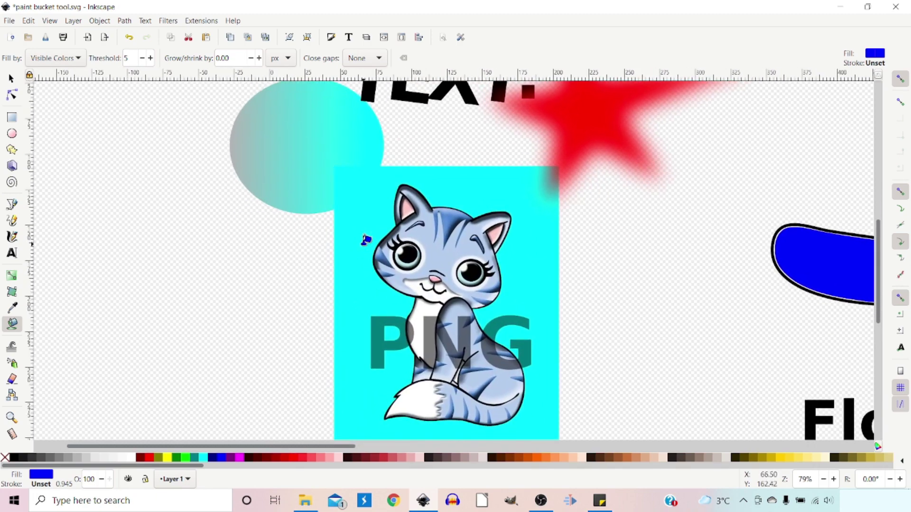
key(minus)
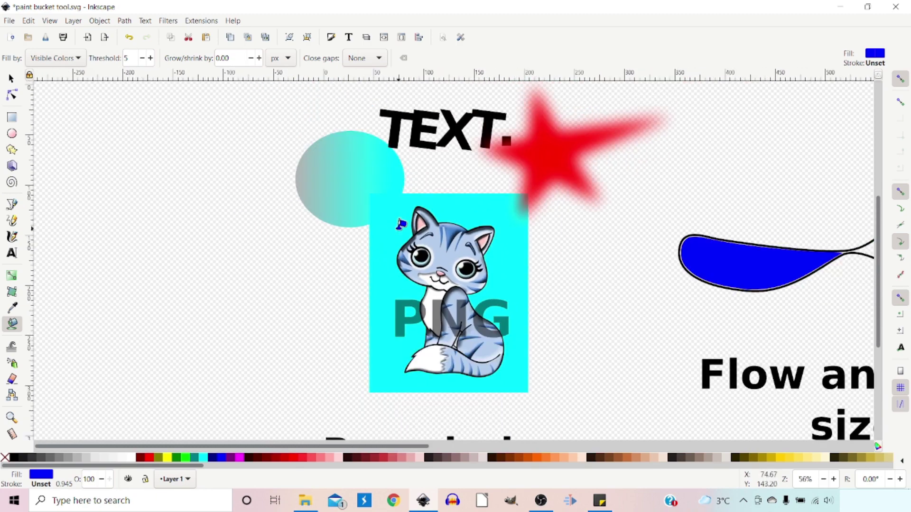
Undo a trial fill, set the bucket threshold to 20, and refill the Boundaries rectangle blue.
click(392, 221)
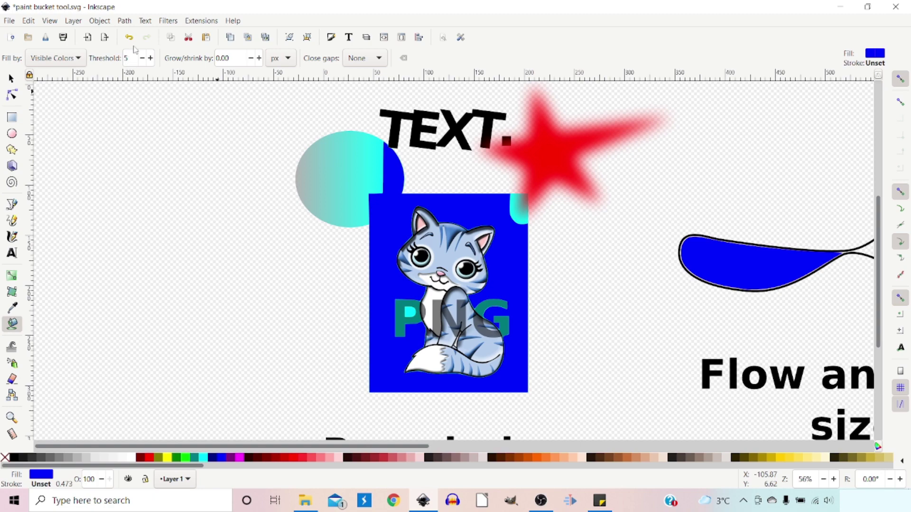
key(ctrl+z)
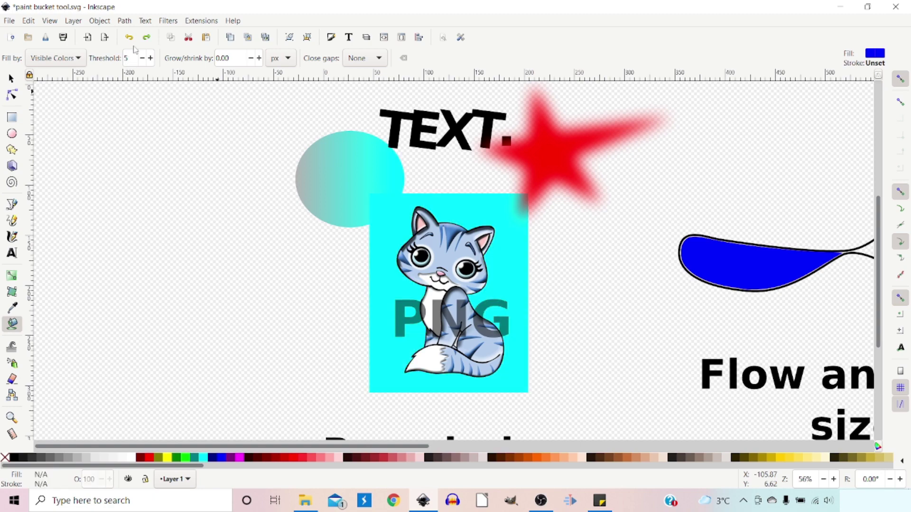
click(128, 59)
text(20)
key(Return)
click(396, 226)
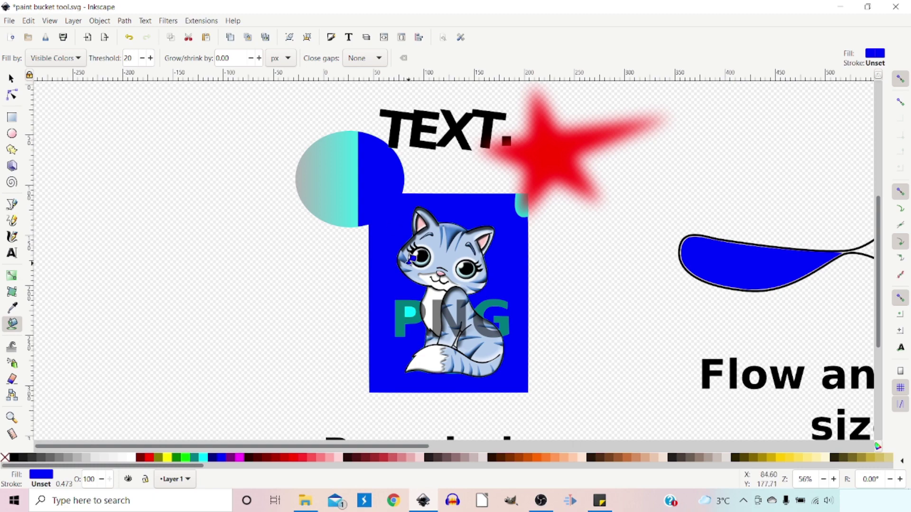
Undo the blue fills behind the kitten so the Boundaries rectangle turns cyan again.
scroll(412, 260, up, 4)
key(ctrl+z)
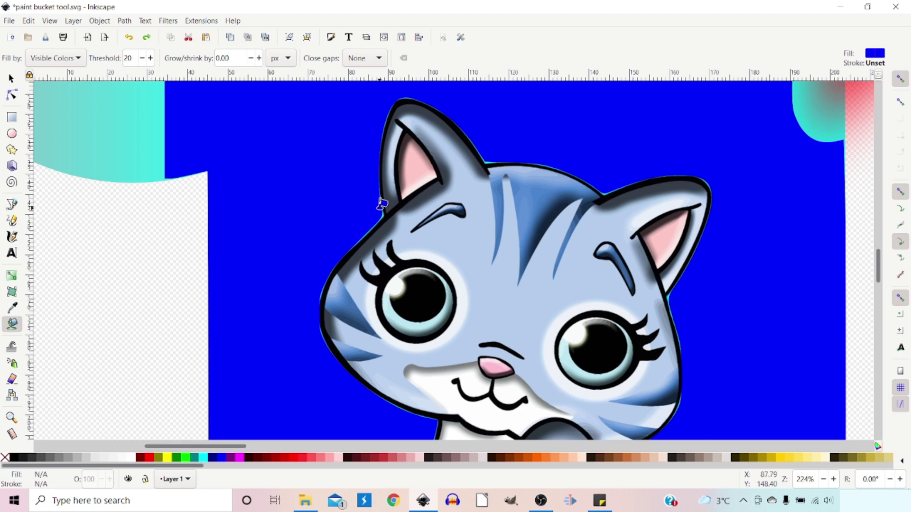
key(ctrl+z)
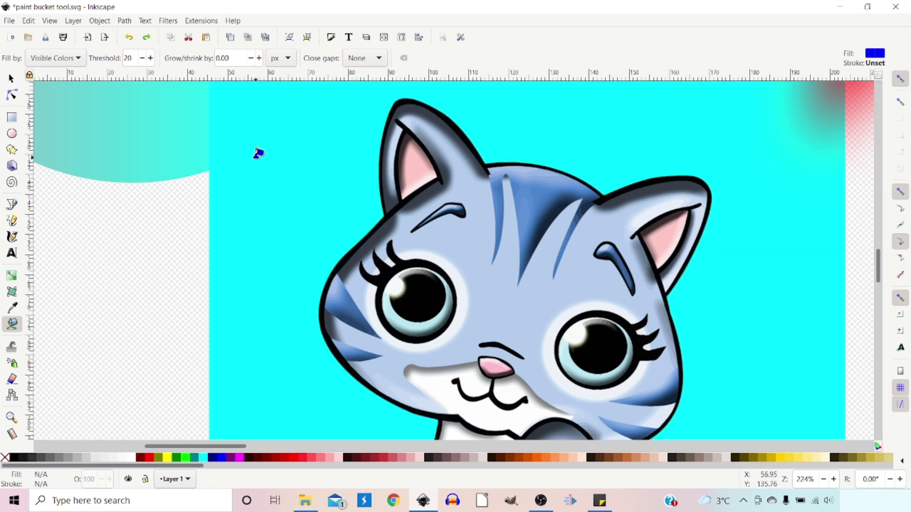
key(5)
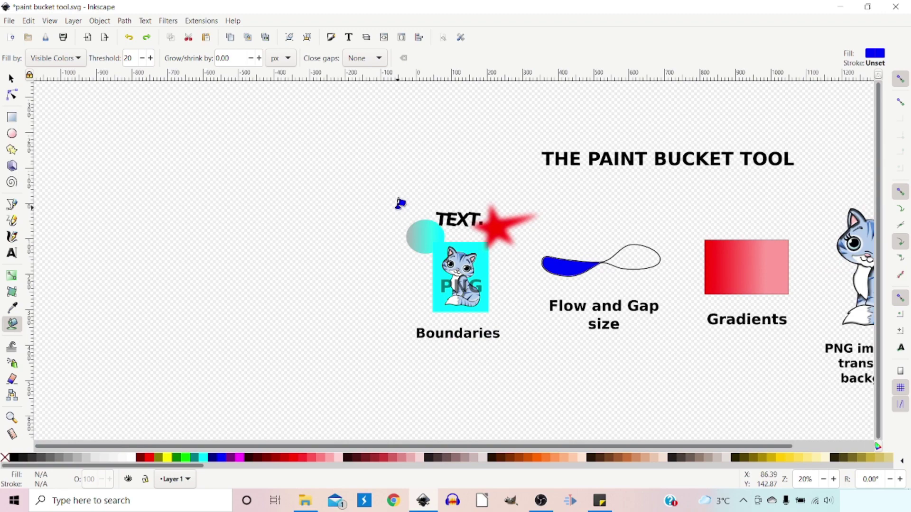
Fill the Boundaries background and half the circle blue, then zoom in on the cat.
click(439, 244)
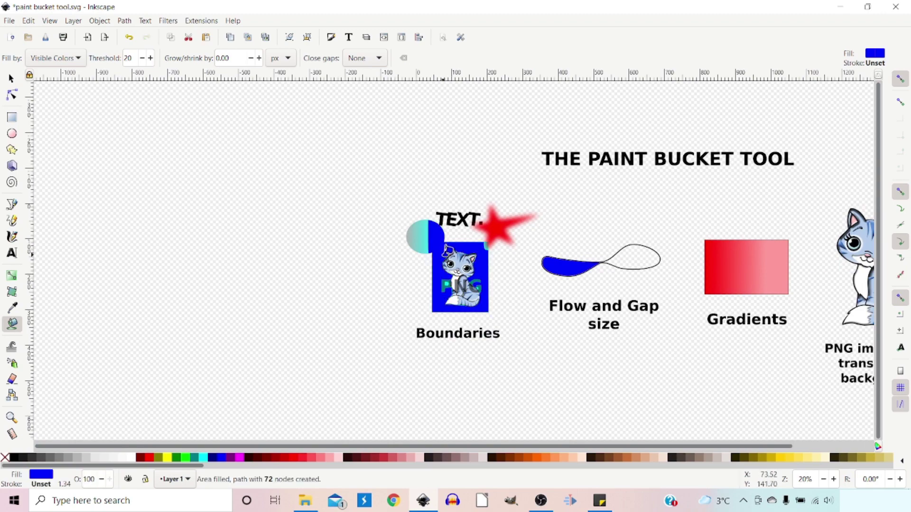
scroll(453, 247, up, 9)
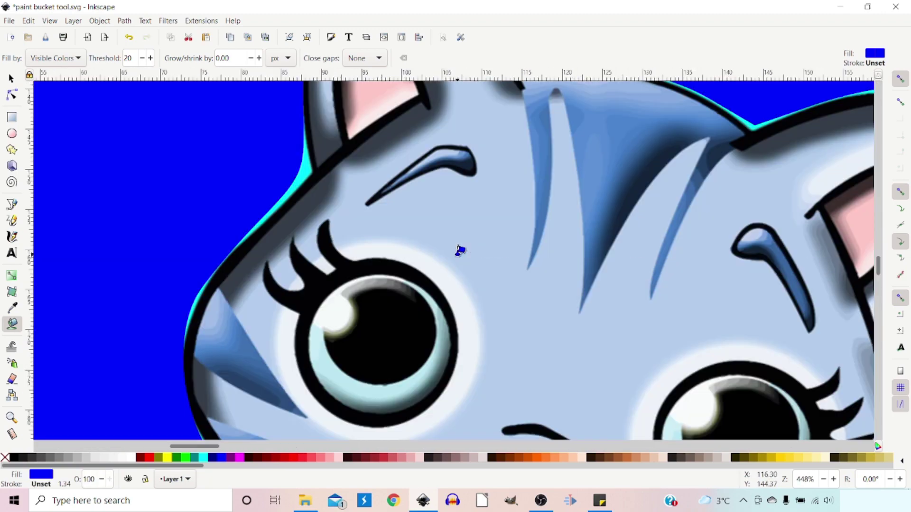
scroll(437, 192, up, 6)
scroll(401, 237, down, 3)
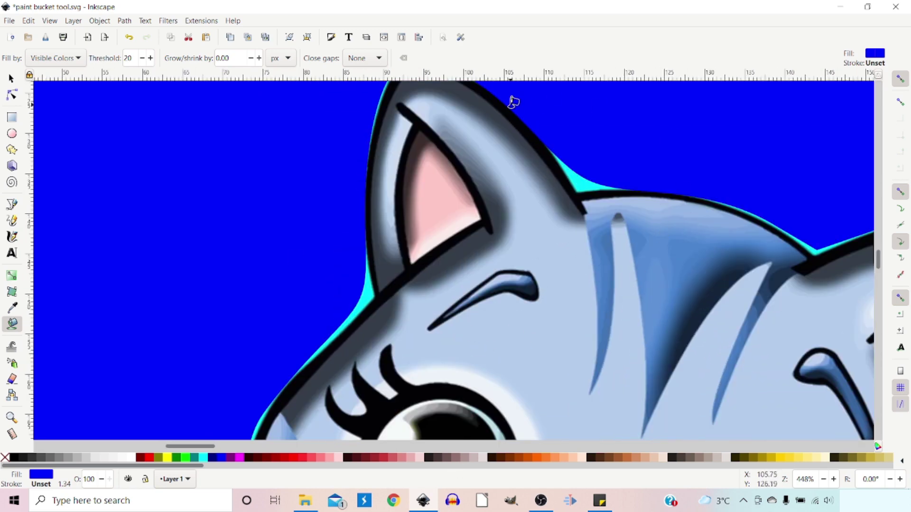
scroll(526, 117, up, 2)
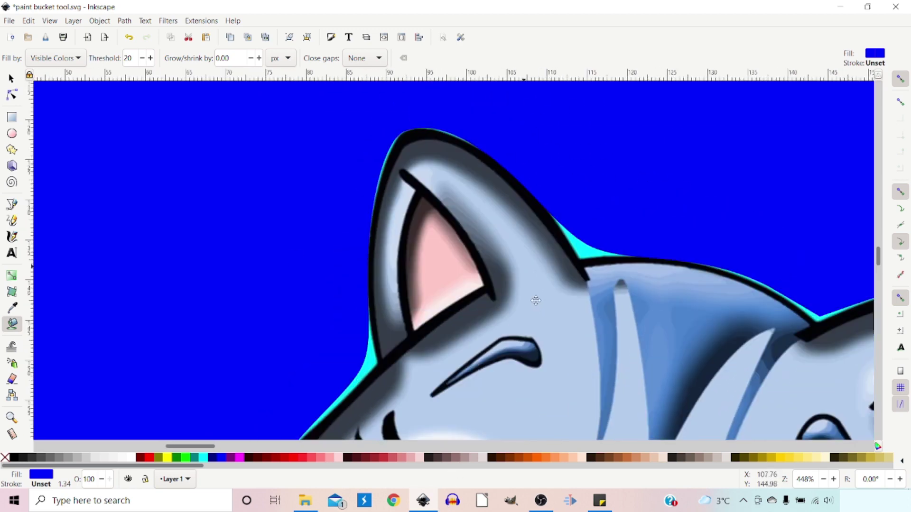
scroll(525, 117, left, 2)
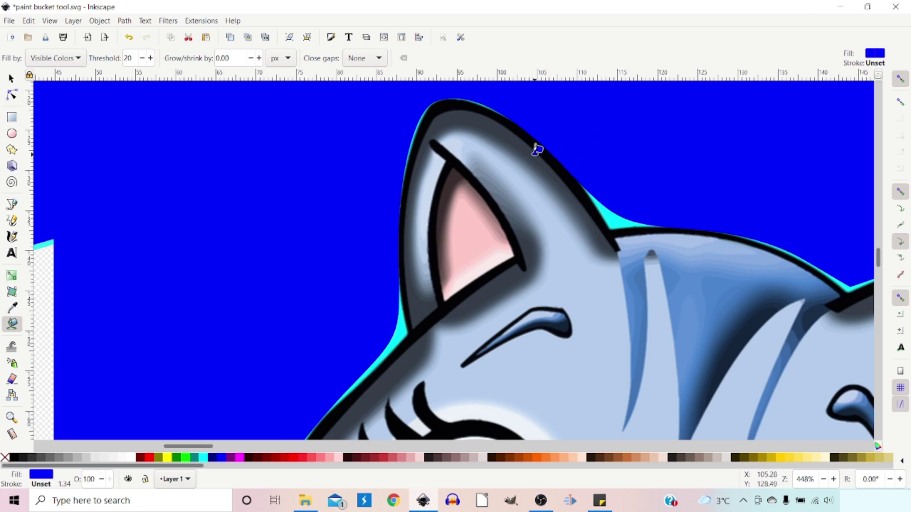
scroll(403, 176, down, 2)
scroll(376, 193, down, 1)
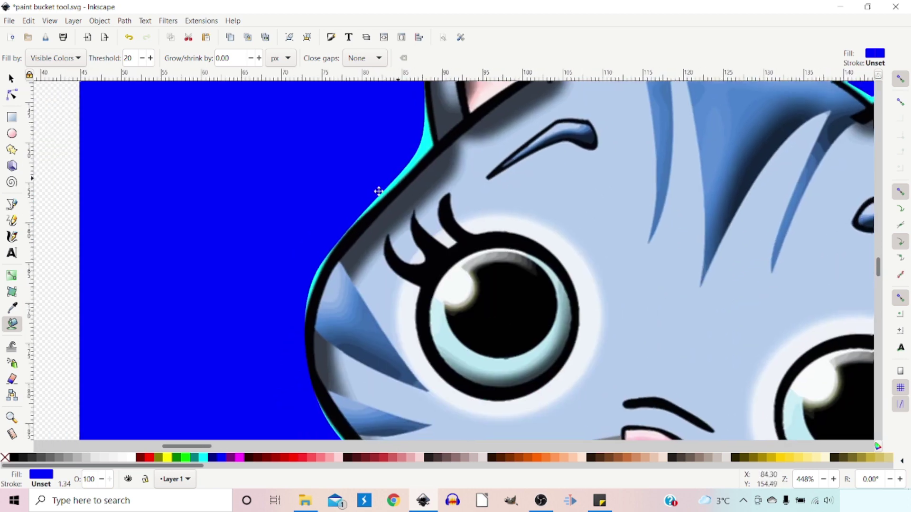
scroll(474, 228, up, 4)
scroll(475, 228, right, 2)
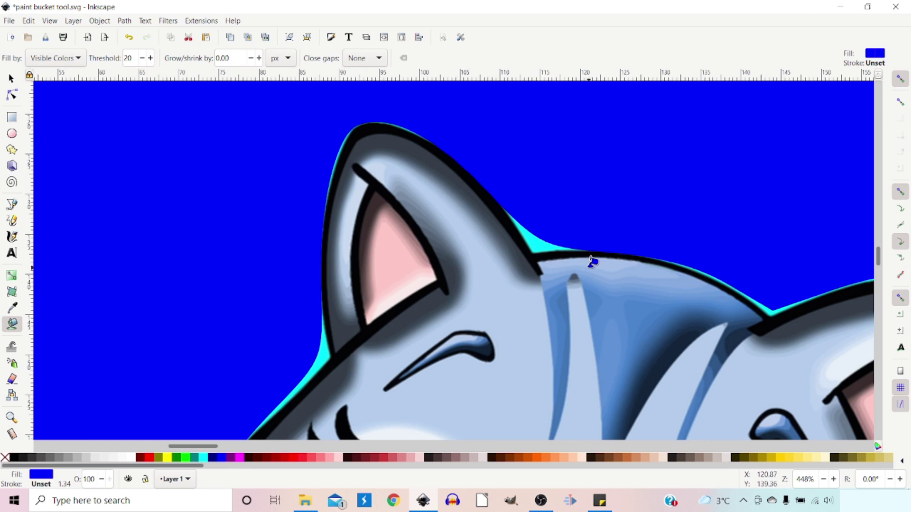
Fill the cyan strips beside the ear, along the outline and the cat's cheek blue.
shift+click(537, 244)
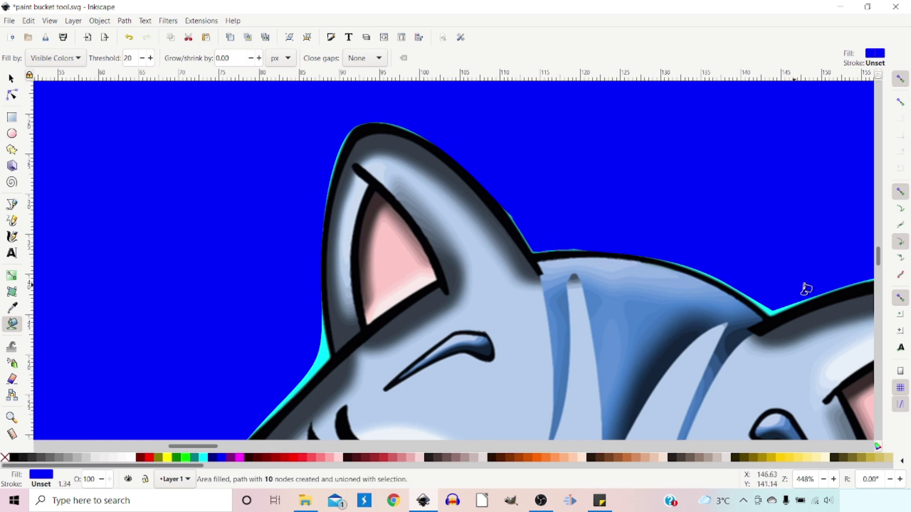
shift+click(771, 309)
drag(331, 359, 505, 221)
shift+click(505, 220)
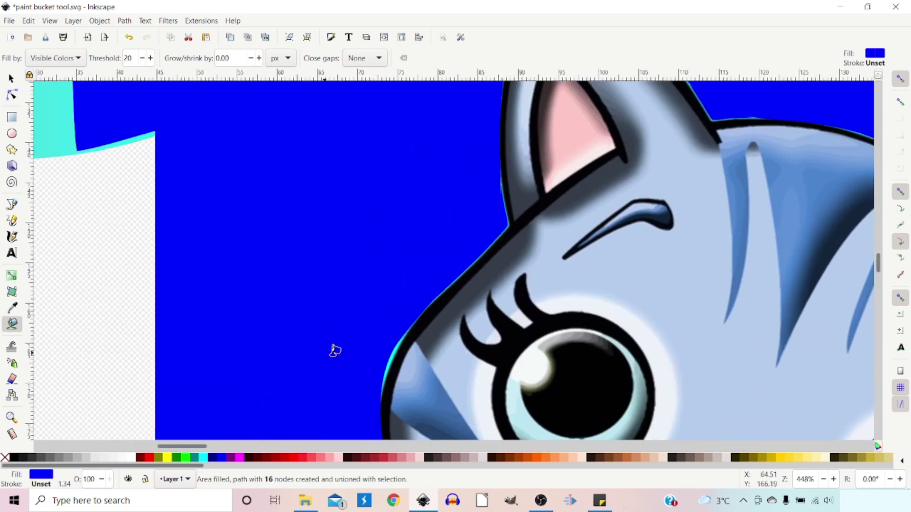
shift+click(393, 346)
scroll(474, 244, up, 8)
scroll(474, 244, right, 6)
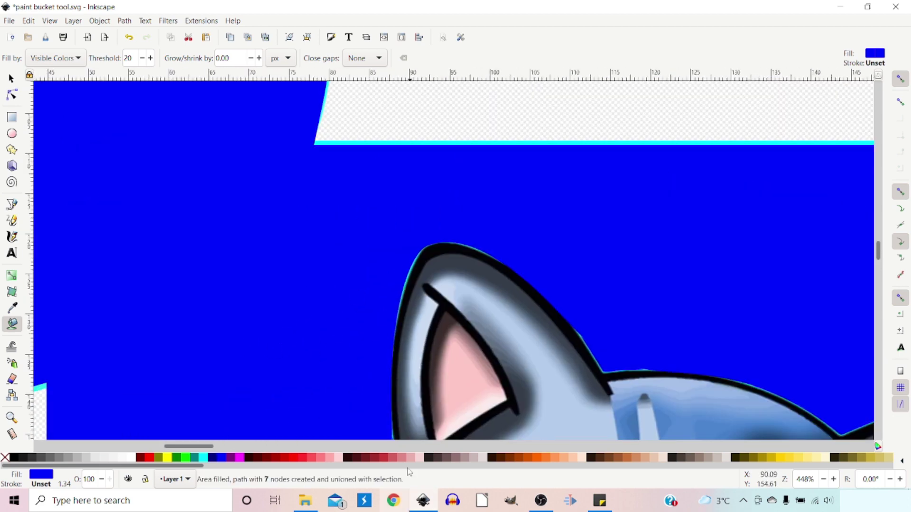
scroll(323, 160, down, 8)
scroll(324, 161, right, 12)
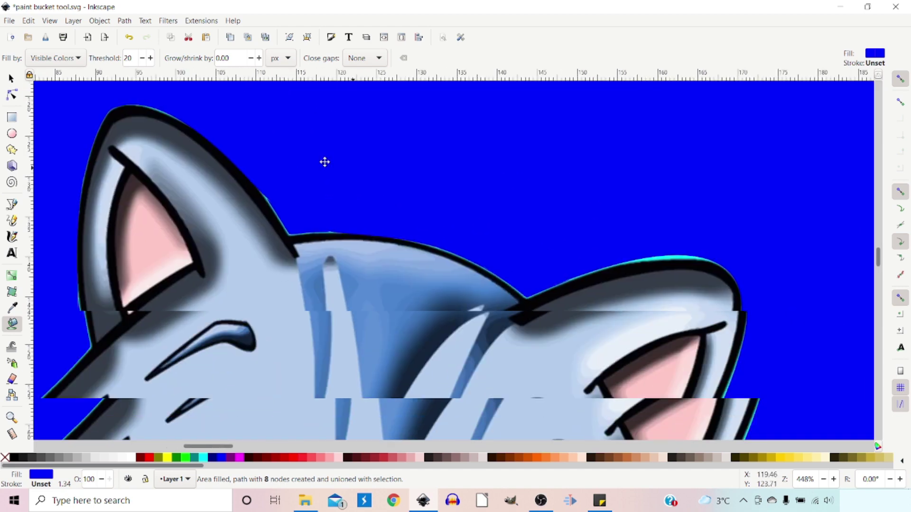
Fill the cyan strip on the other ear, then undo the blue background fill.
shift+click(565, 198)
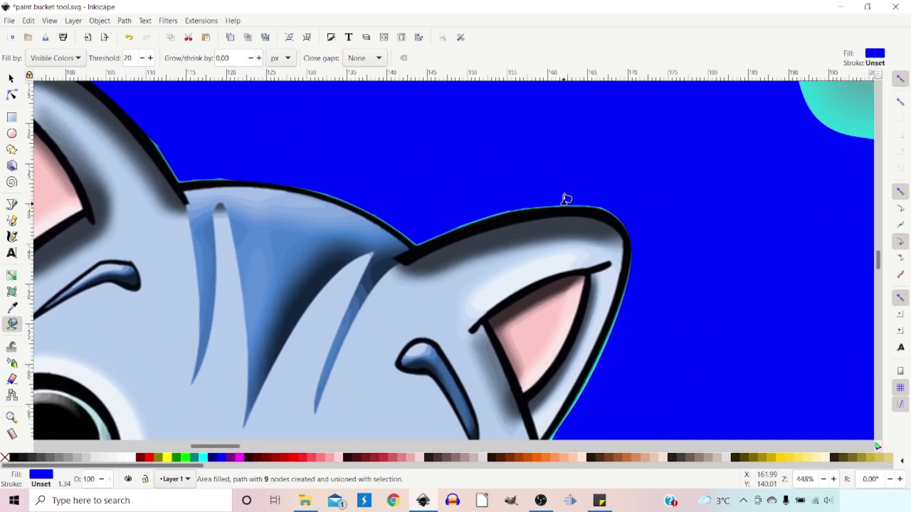
scroll(716, 265, down, 3)
ctrl+scroll(715, 268, down, 1)
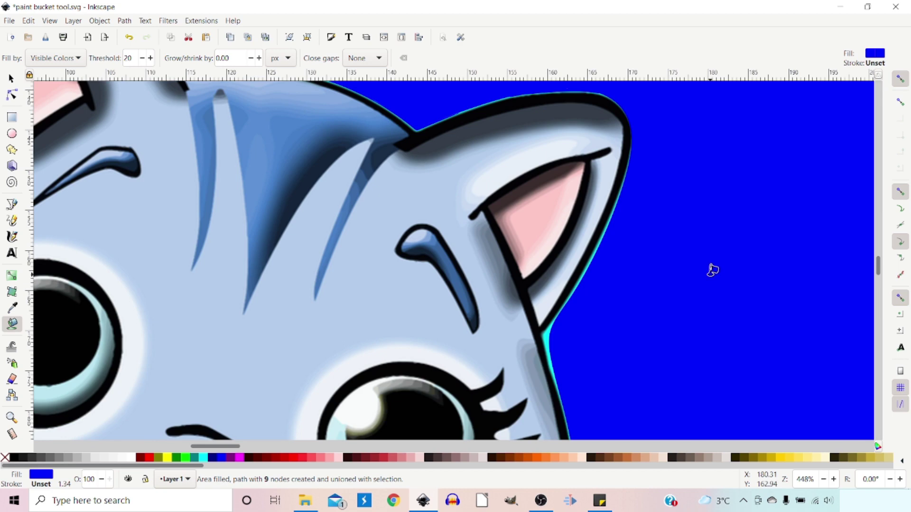
ctrl+scroll(716, 268, down, 3)
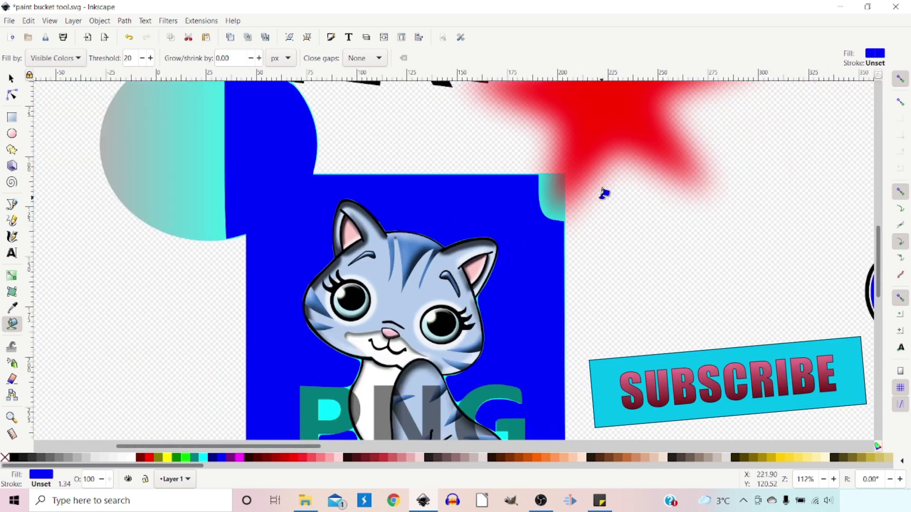
key(ctrl+z)
scroll(655, 206, up, 5)
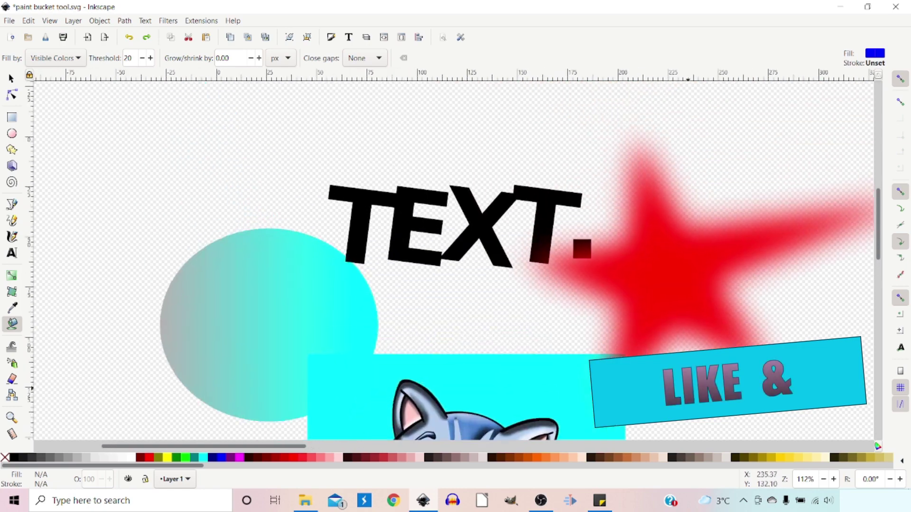
Test-fill the gap under TEXT, drop the threshold to 0, refill, and undo the trials.
click(443, 287)
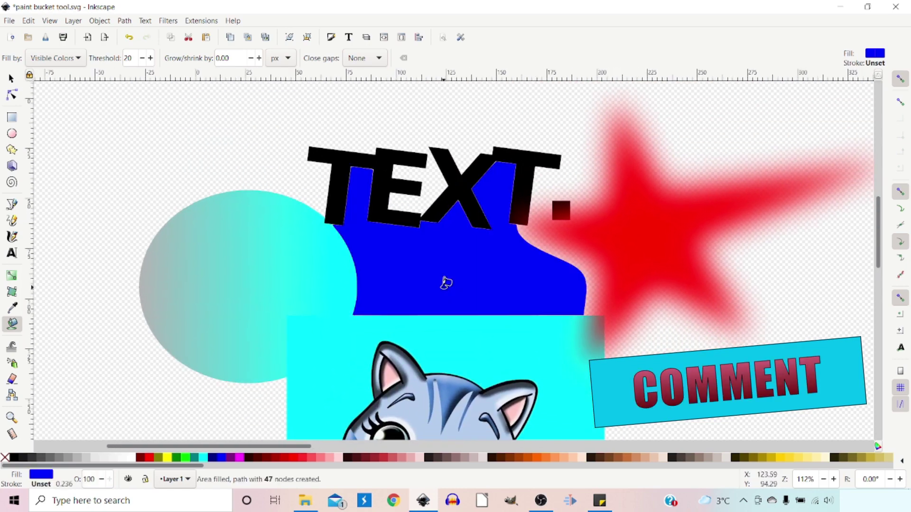
click(127, 58)
key(ctrl+z)
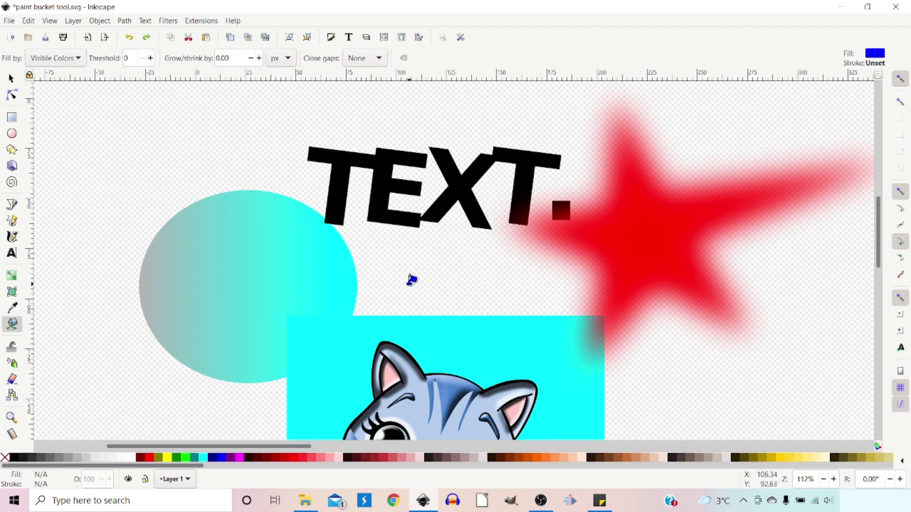
click(412, 277)
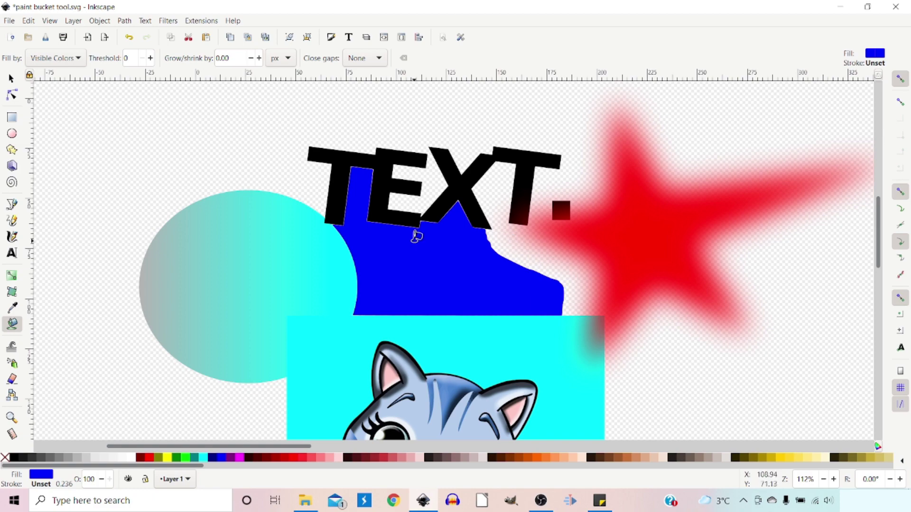
key(ctrl+z)
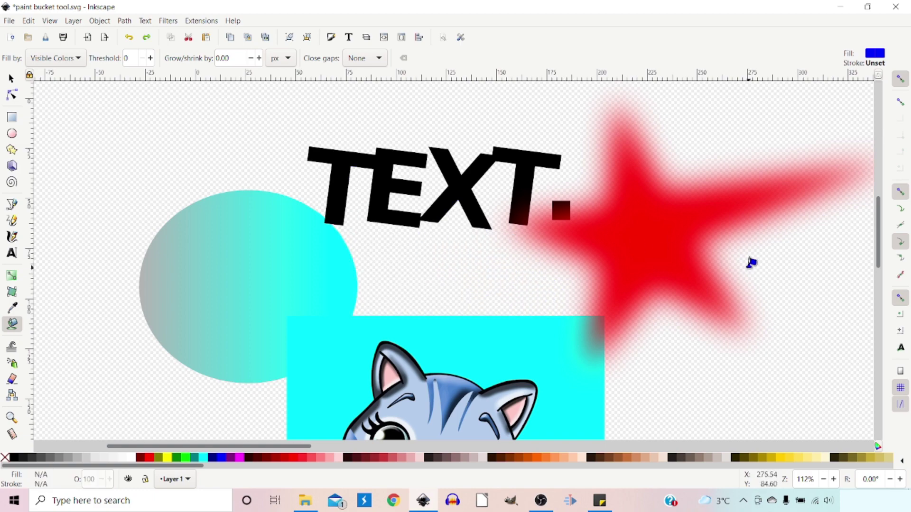
Test-fill the red star's centre blue twice, then undo the fill.
scroll(705, 261, right, 6)
scroll(705, 260, up, 2)
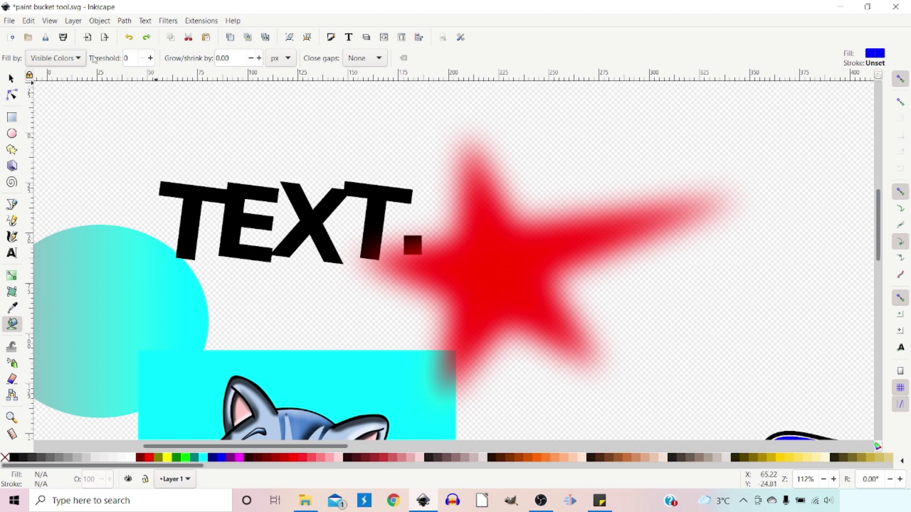
click(495, 250)
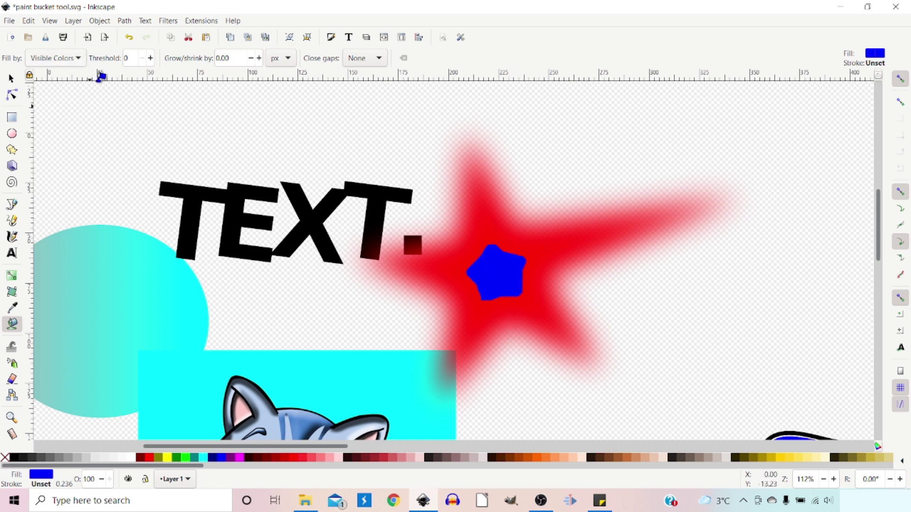
click(487, 273)
key(ctrl+z)
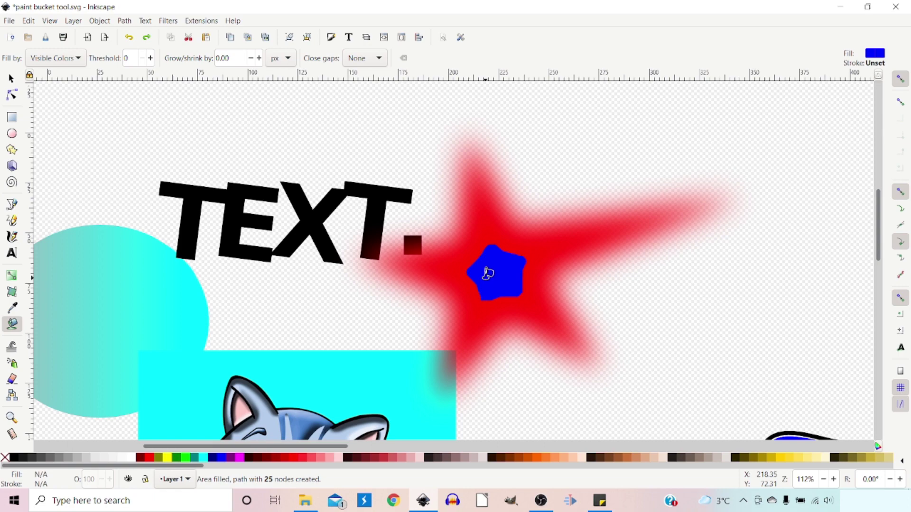
Switch Fill by to Red, fill the whole blurred star blue, then undo it.
click(71, 57)
click(56, 74)
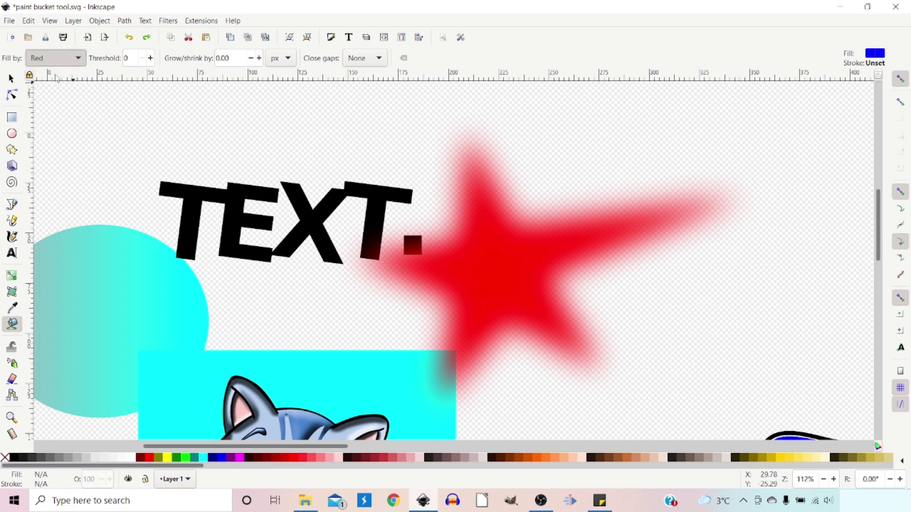
click(498, 258)
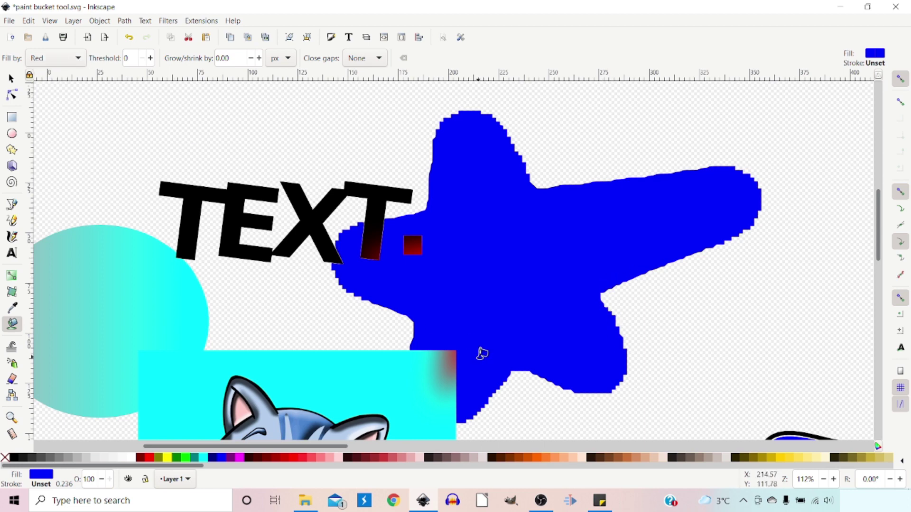
key(ctrl+z)
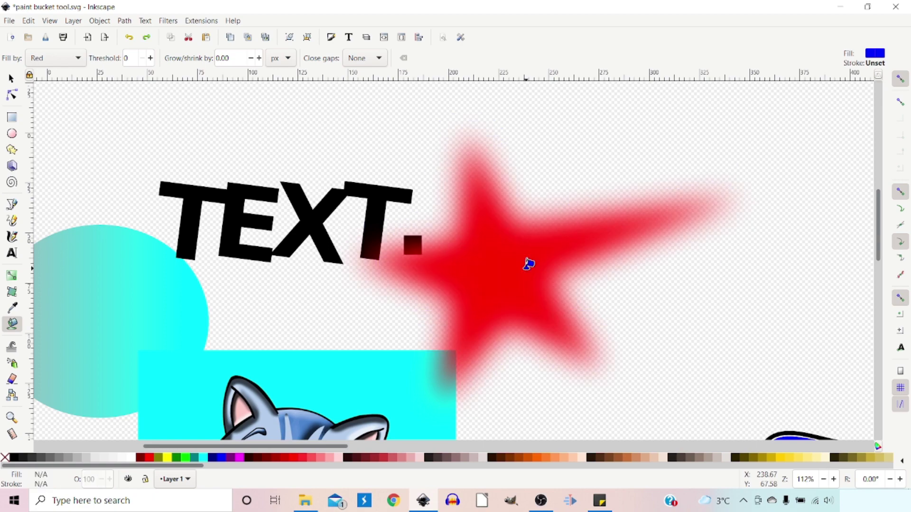
Set Fill by to Alpha and fill the circle, cat rectangle and TEXT blue.
scroll(264, 180, down, 2)
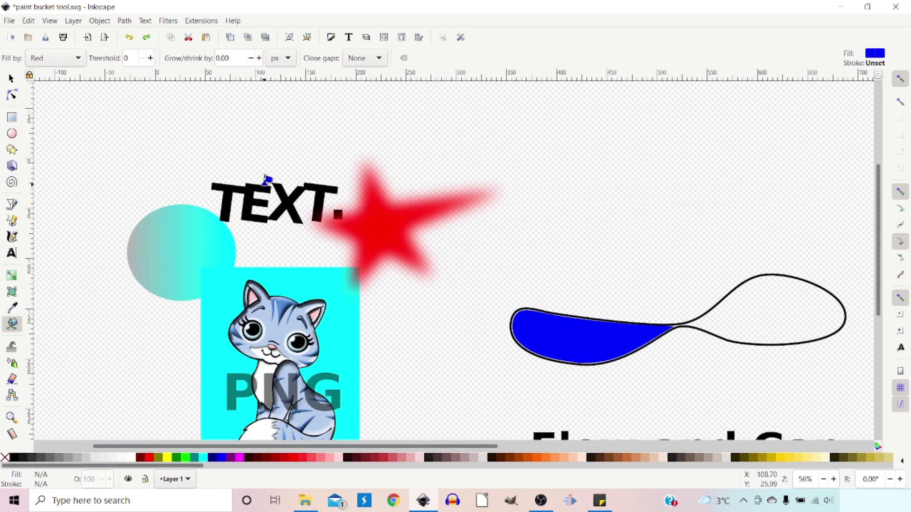
scroll(264, 180, down, 5)
scroll(432, 258, up, 2)
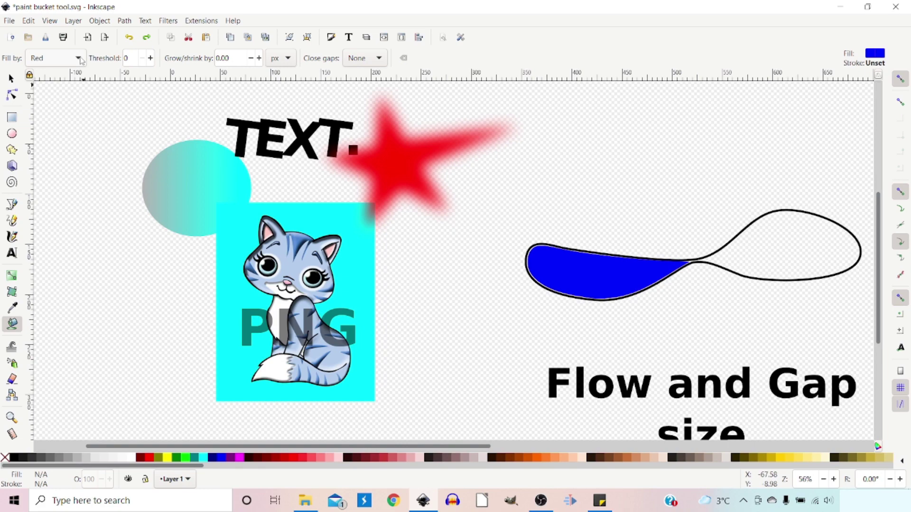
click(80, 58)
click(47, 148)
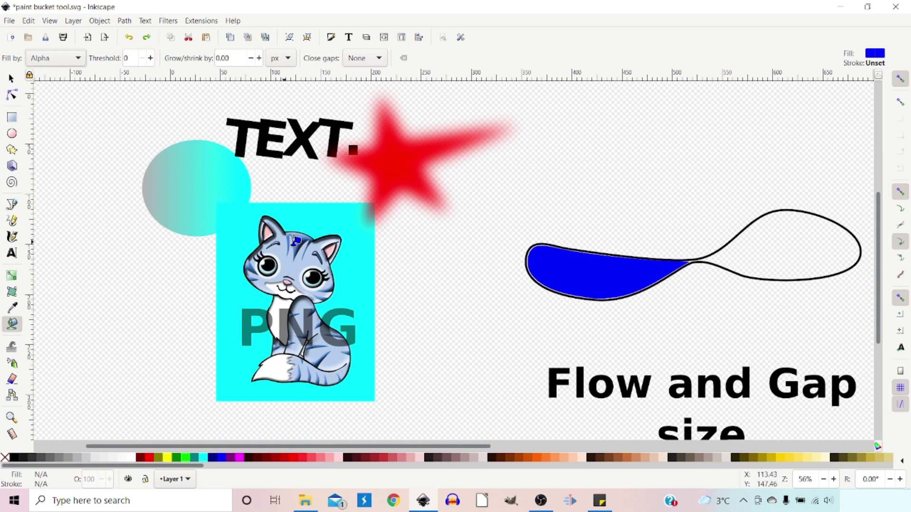
click(224, 186)
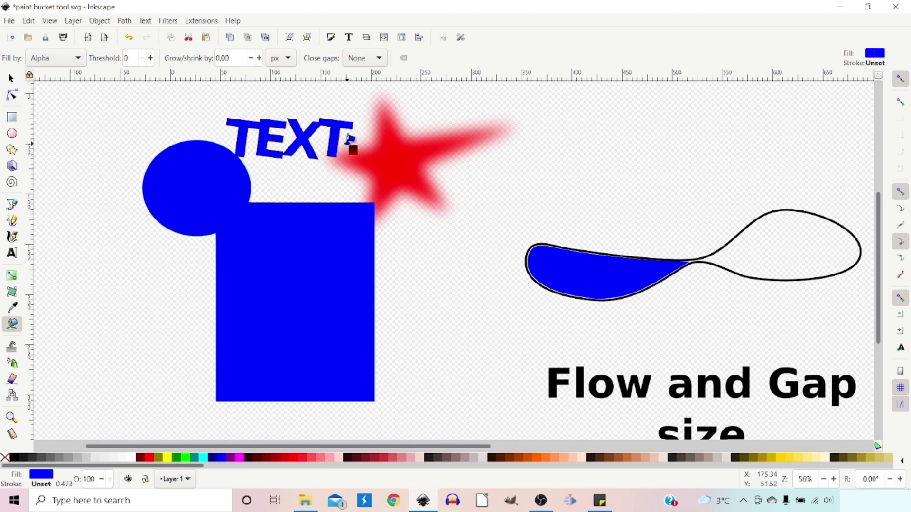
Try blue fills on the blob and ring inside the red star, then undo them.
click(398, 159)
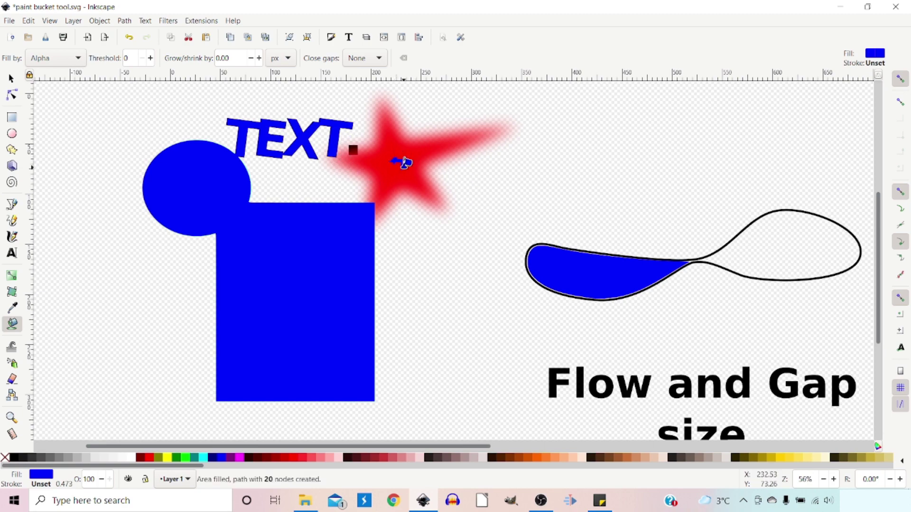
click(396, 162)
click(387, 153)
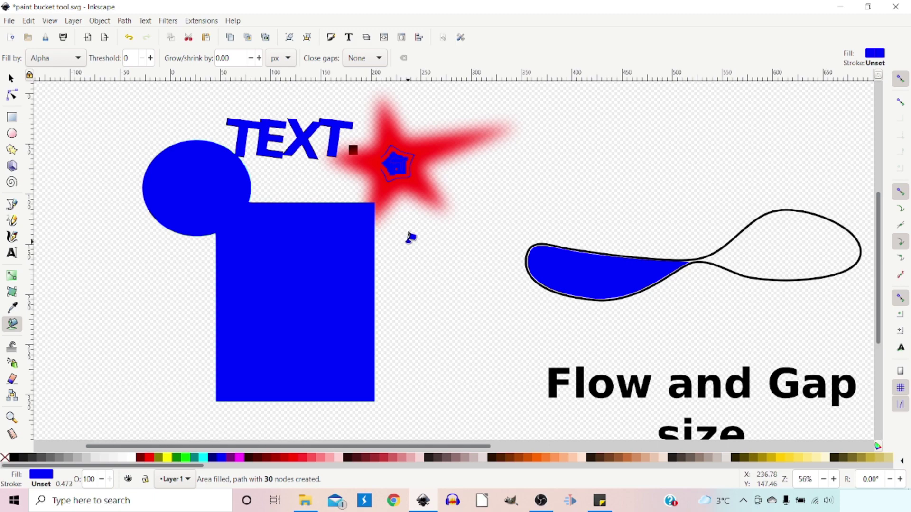
key(ctrl+z)
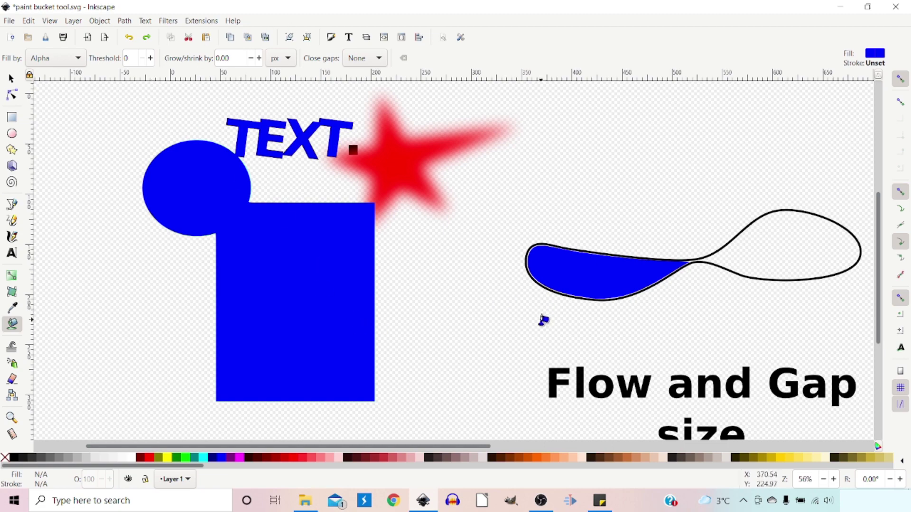
Select the blue fill path inside the loop with the Selector and delete it.
drag(543, 319, 200, 268)
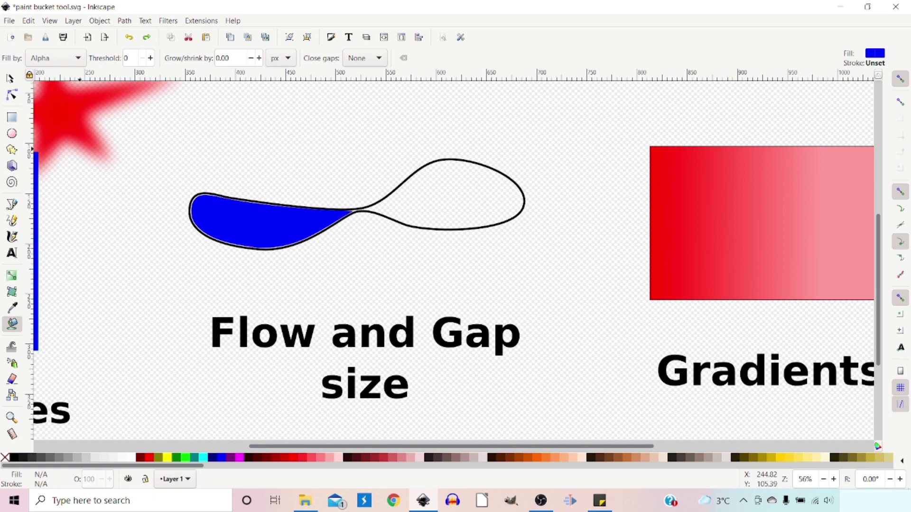
click(13, 79)
click(274, 233)
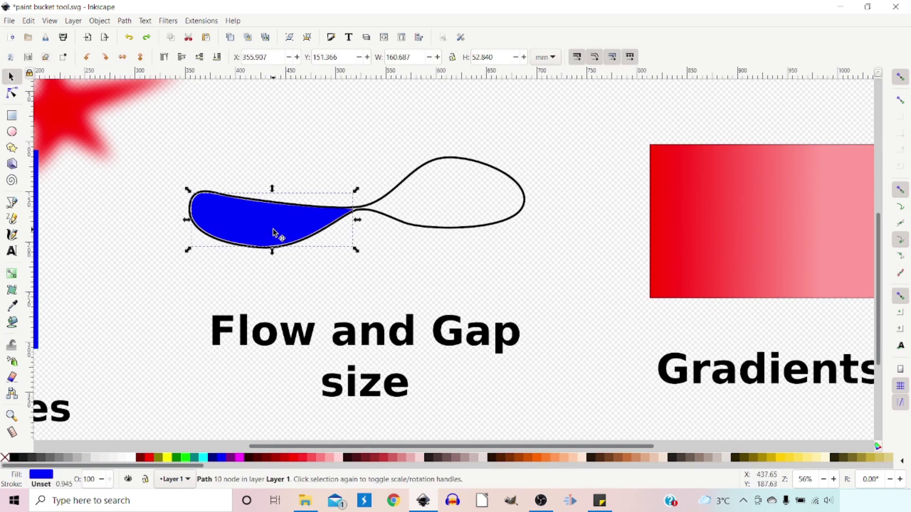
key(Delete)
Test Paint Bucket fills inside the loop and its left lobe, undoing each.
key(plus)
key(plus)
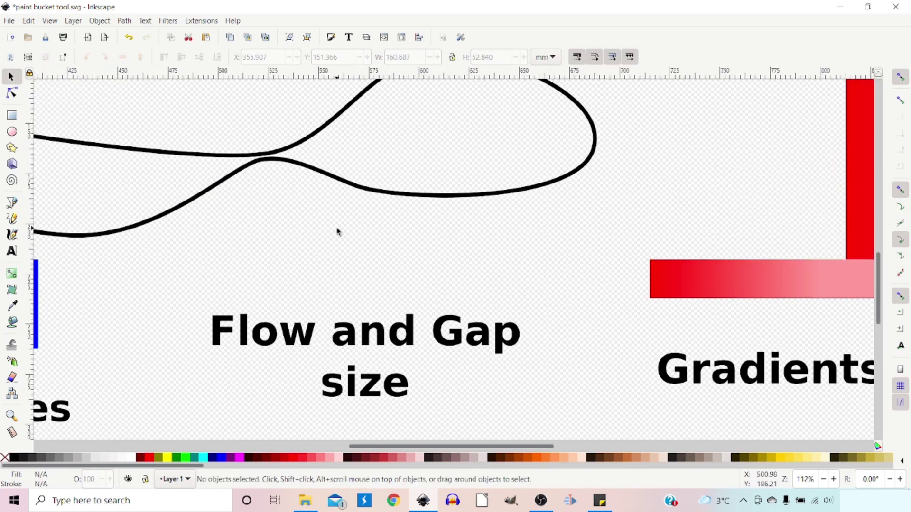
drag(280, 195, 473, 338)
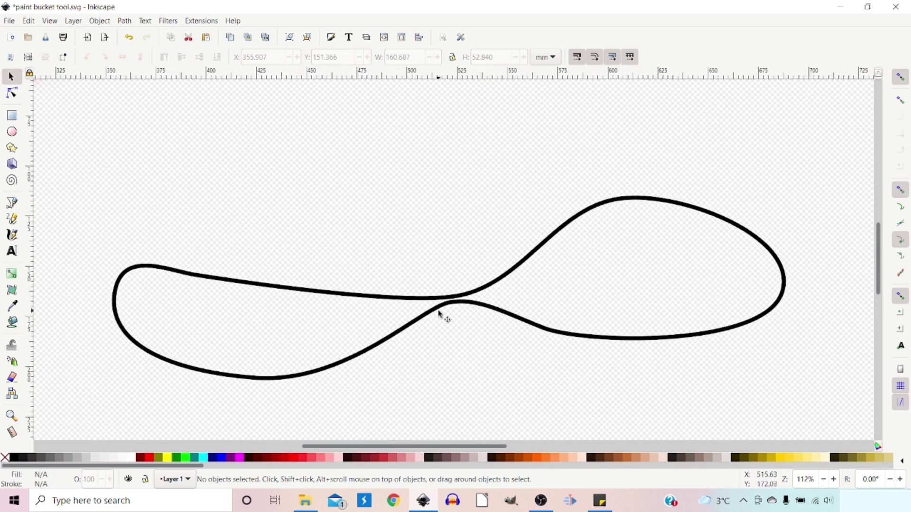
scroll(439, 313, up, 1)
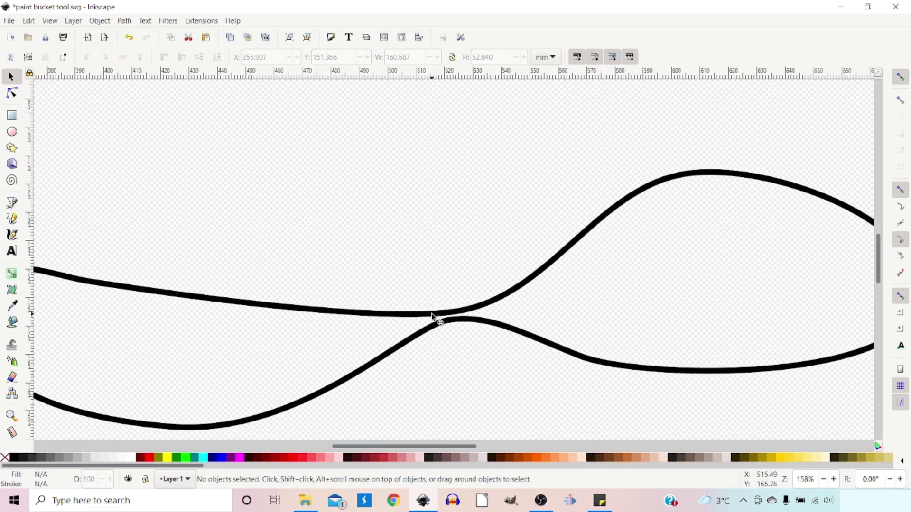
scroll(432, 315, down, 1)
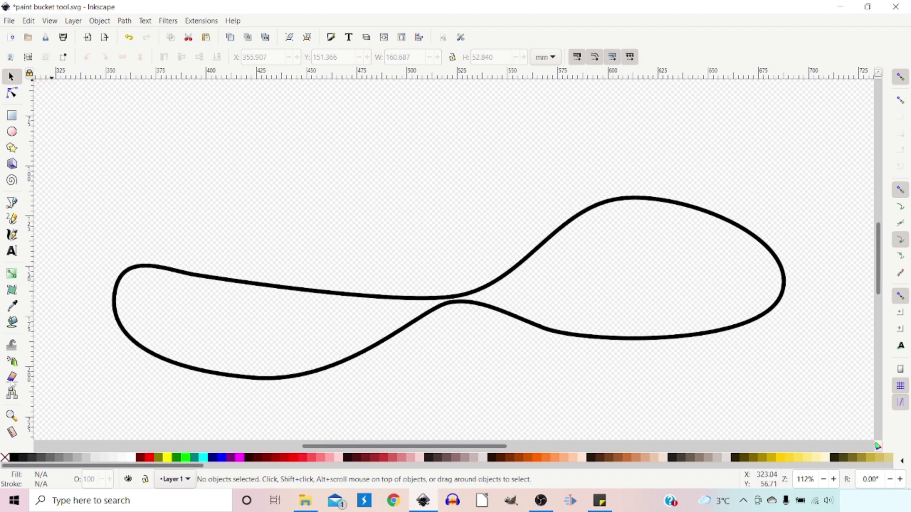
click(12, 324)
click(271, 326)
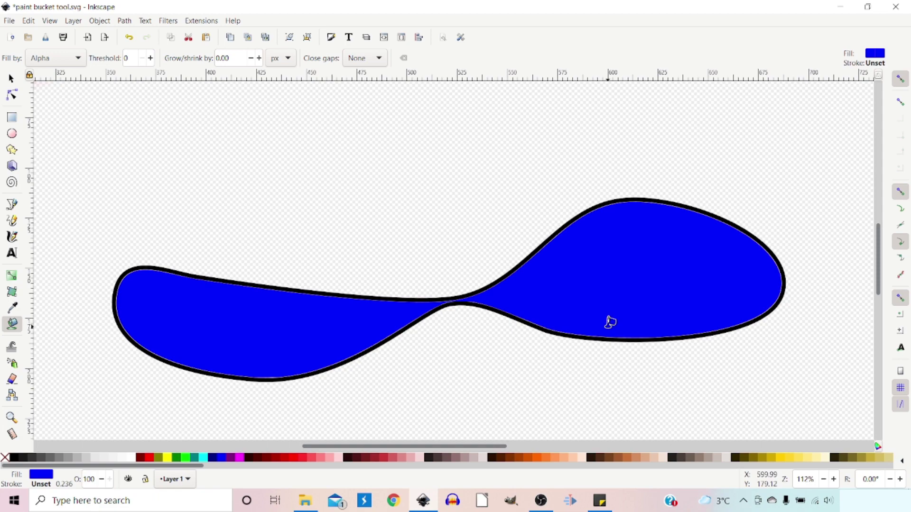
key(ctrl+z)
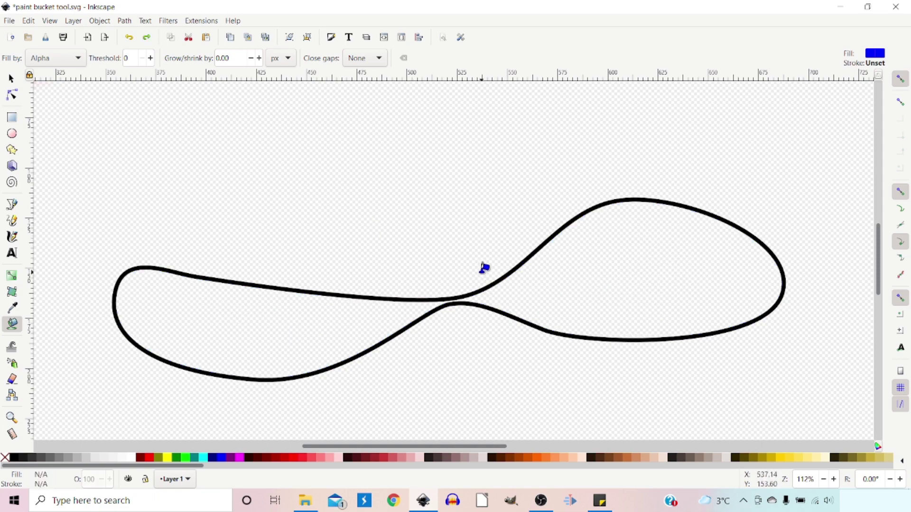
key(minus)
key(minus)
key(minus)
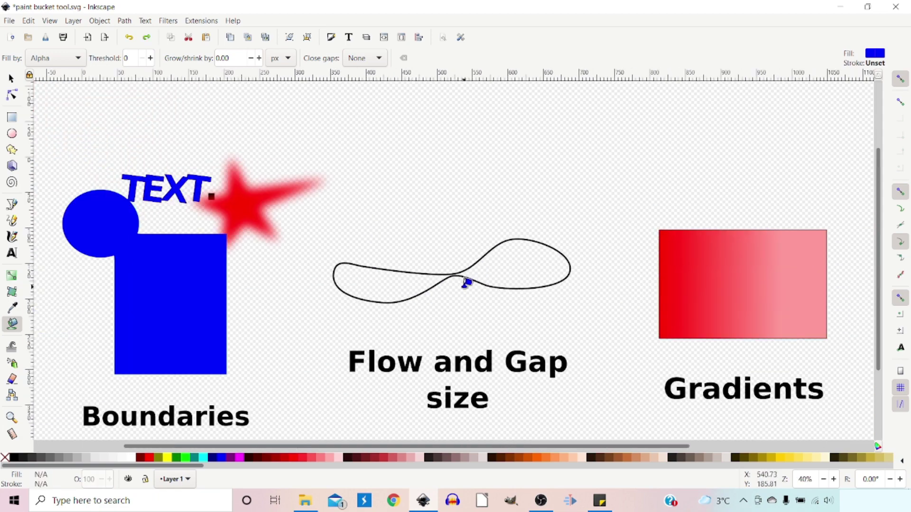
click(384, 279)
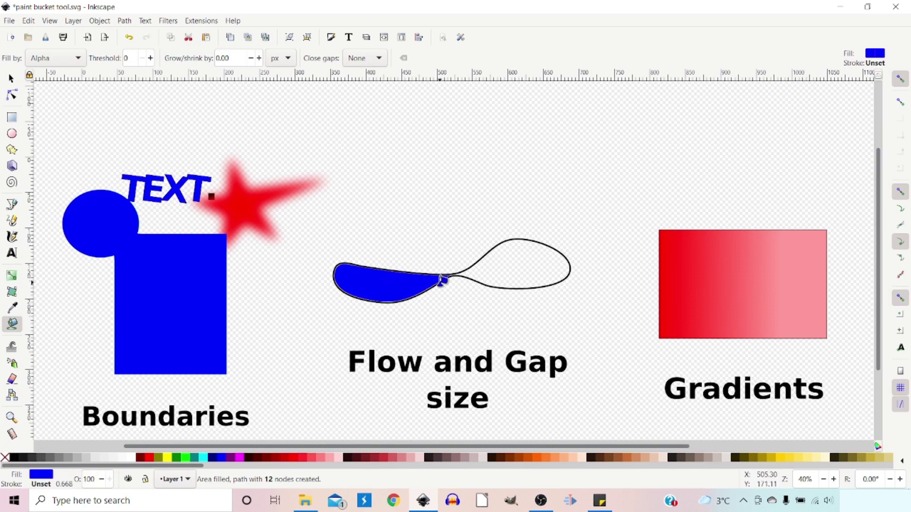
key(ctrl+z)
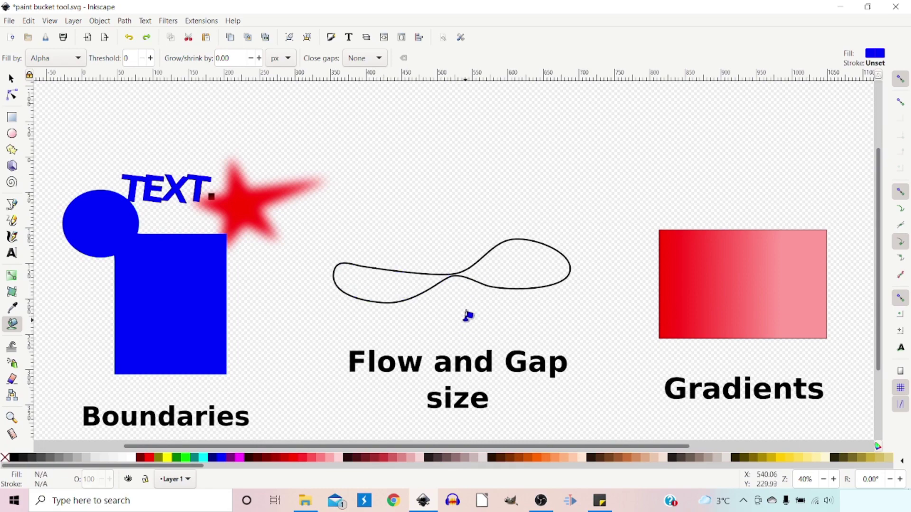
key(plus)
key(plus)
key(plus)
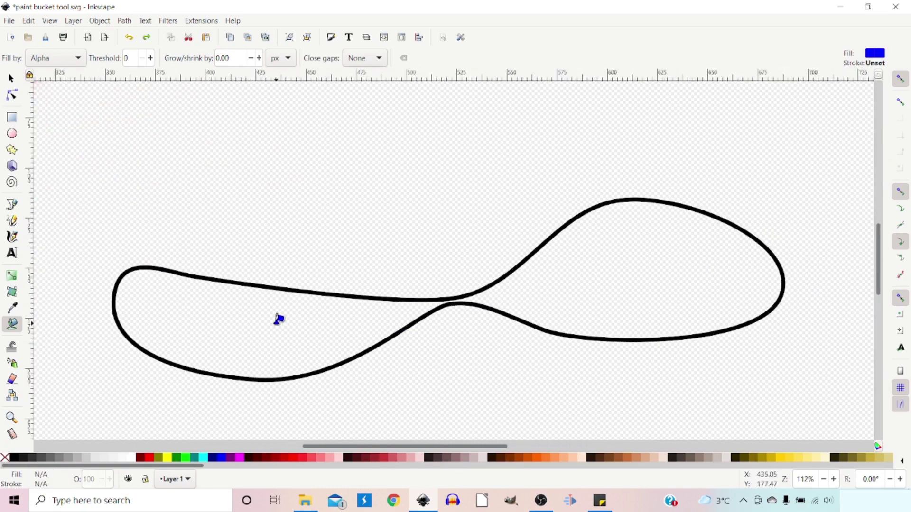
Set Close gaps to Small and test-fill the loop and left lobe, undoing each.
click(279, 318)
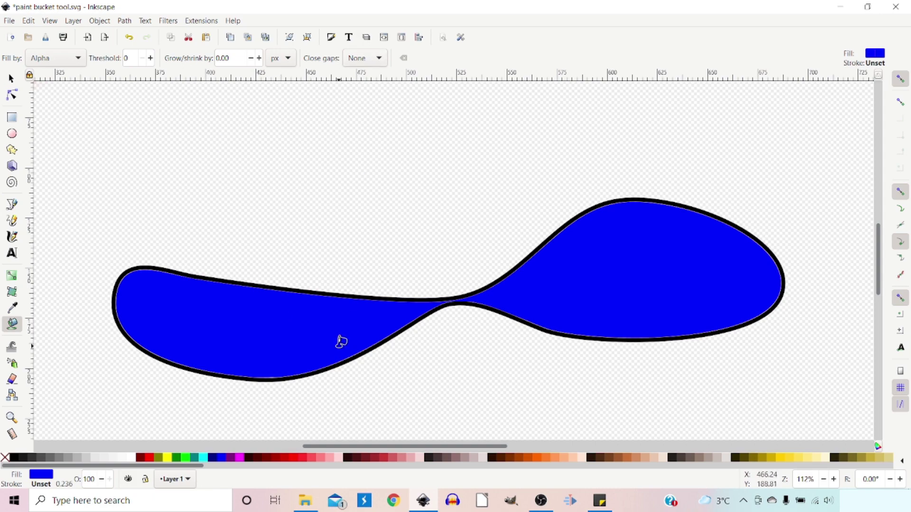
key(ctrl+z)
click(379, 59)
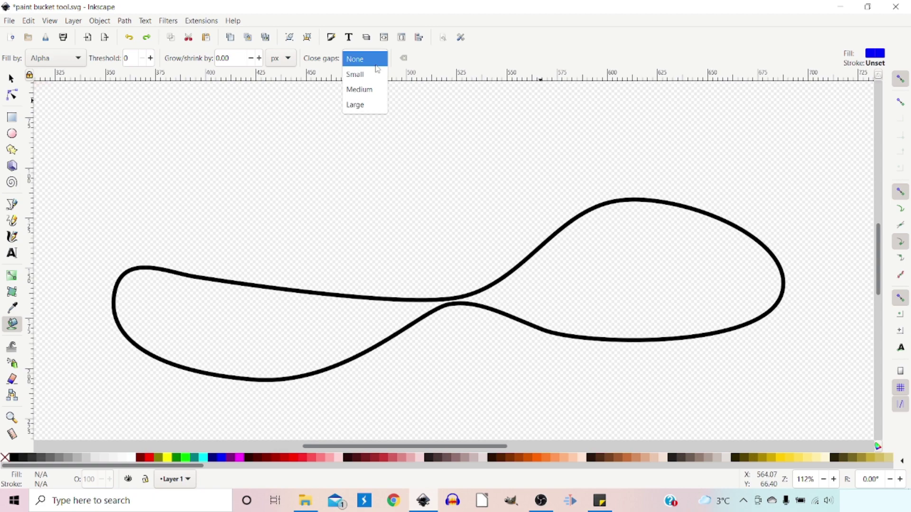
click(360, 78)
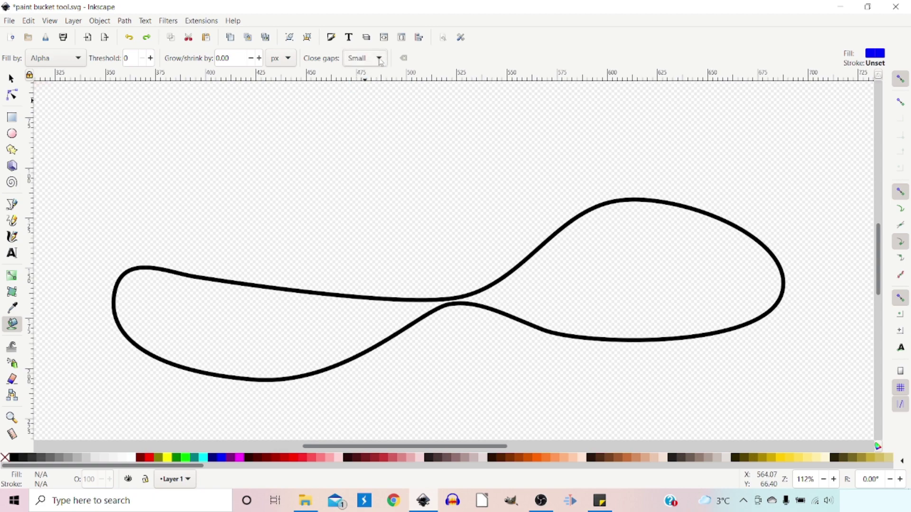
click(378, 60)
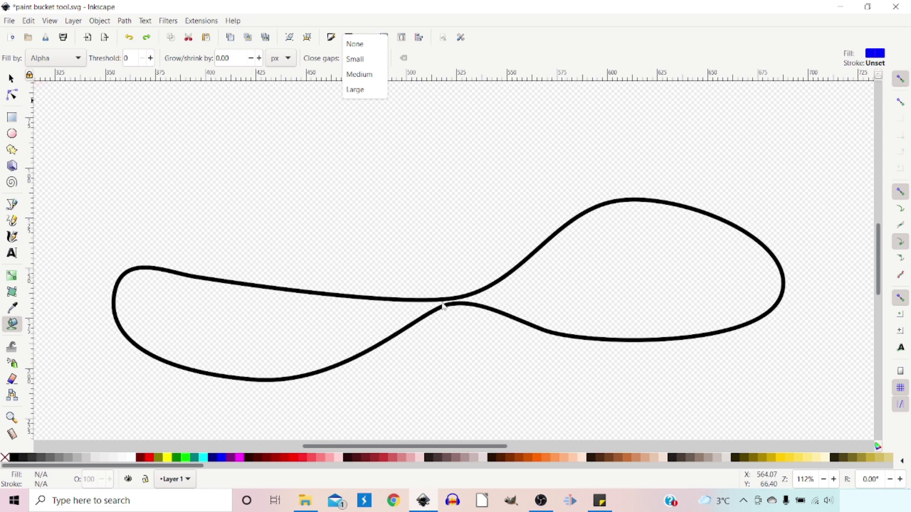
click(375, 59)
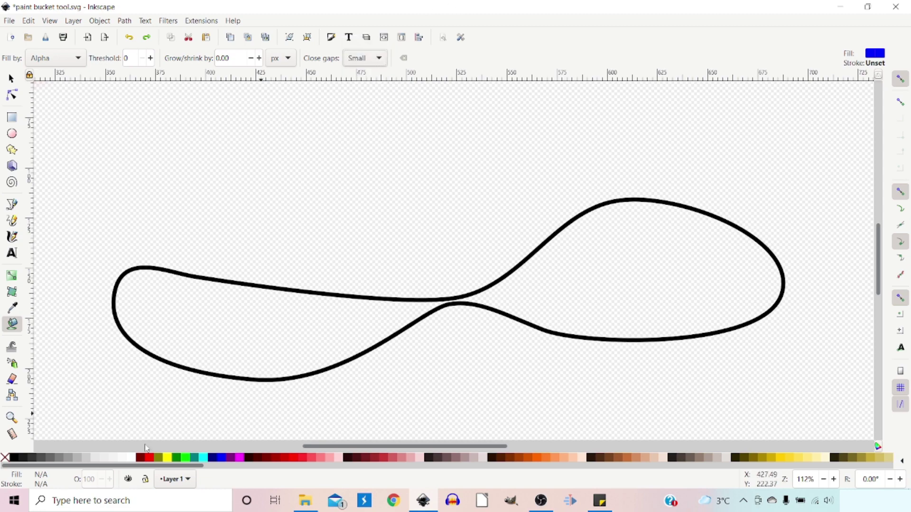
click(224, 325)
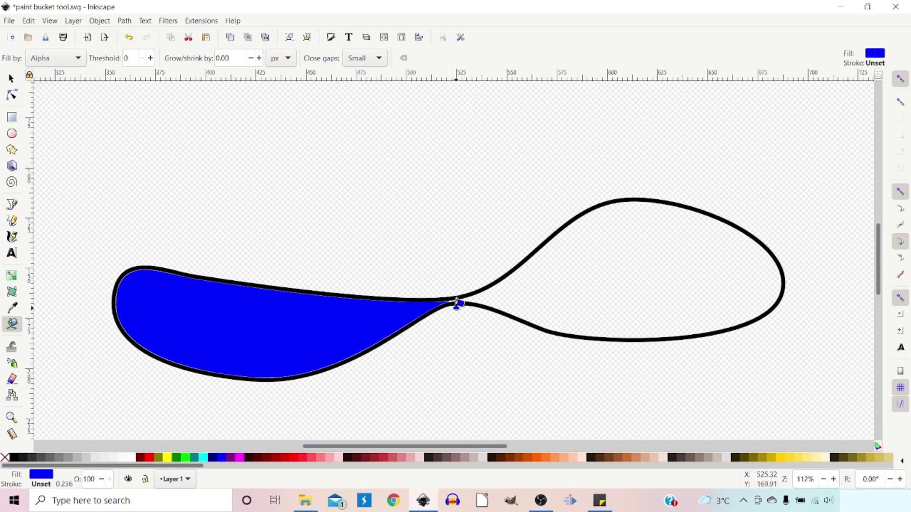
key(ctrl+z)
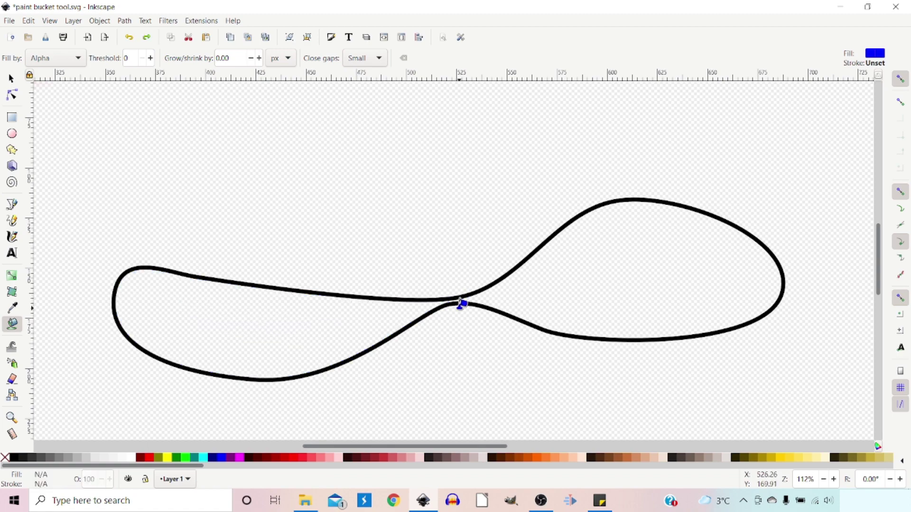
Set Close gaps to Medium, fill the left lobe blue, then reset Close gaps to None.
click(833, 480)
click(833, 479)
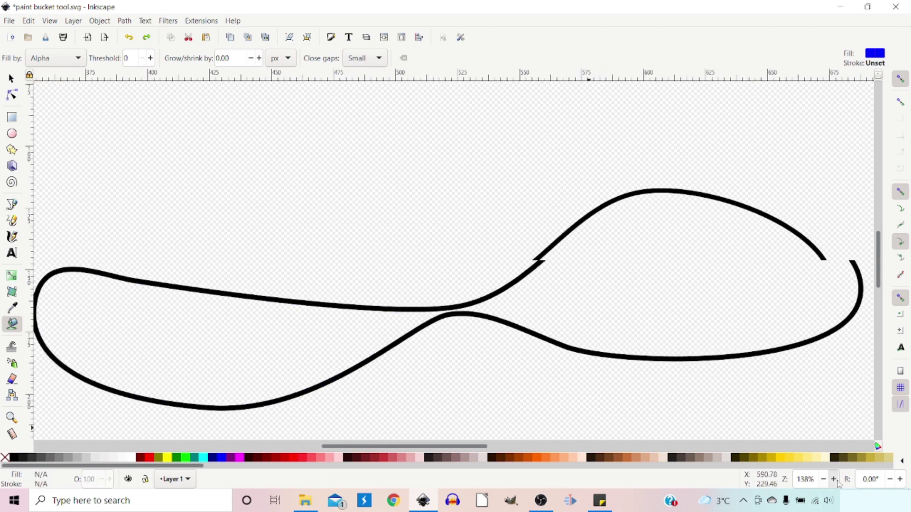
click(834, 479)
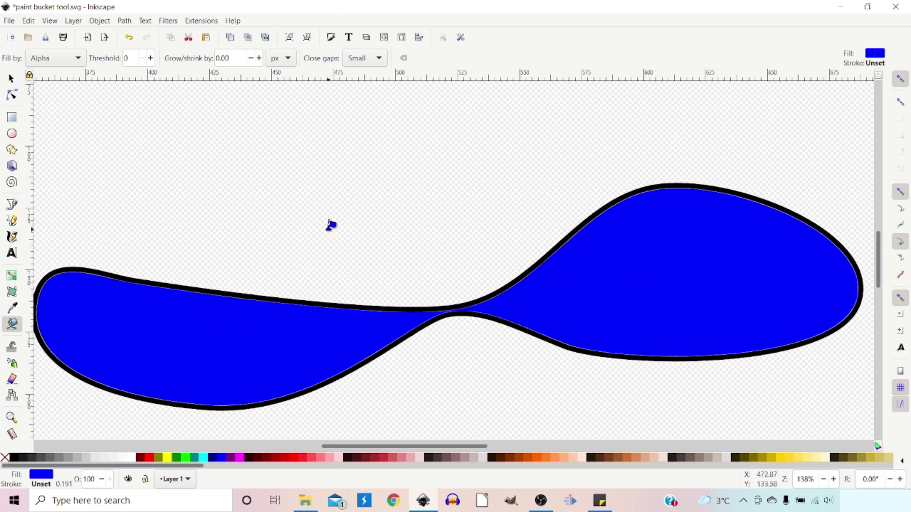
key(ctrl+z)
click(375, 58)
click(360, 73)
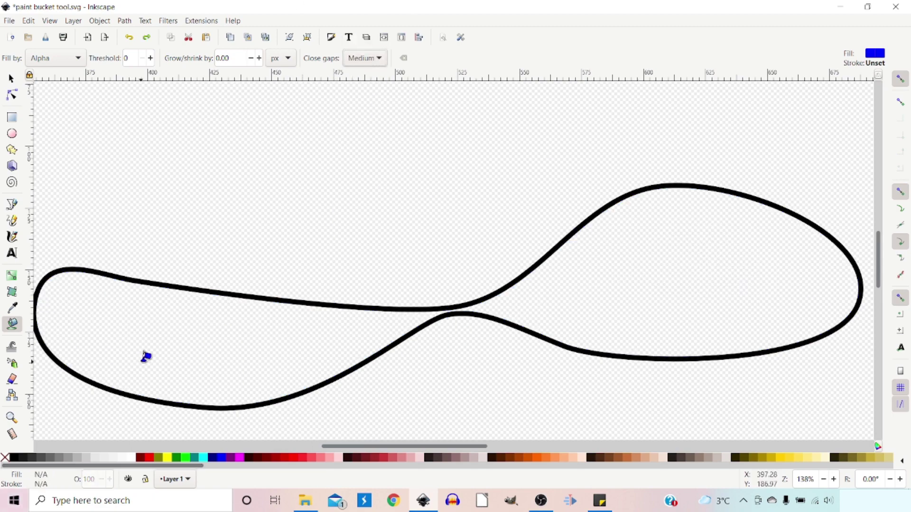
click(170, 346)
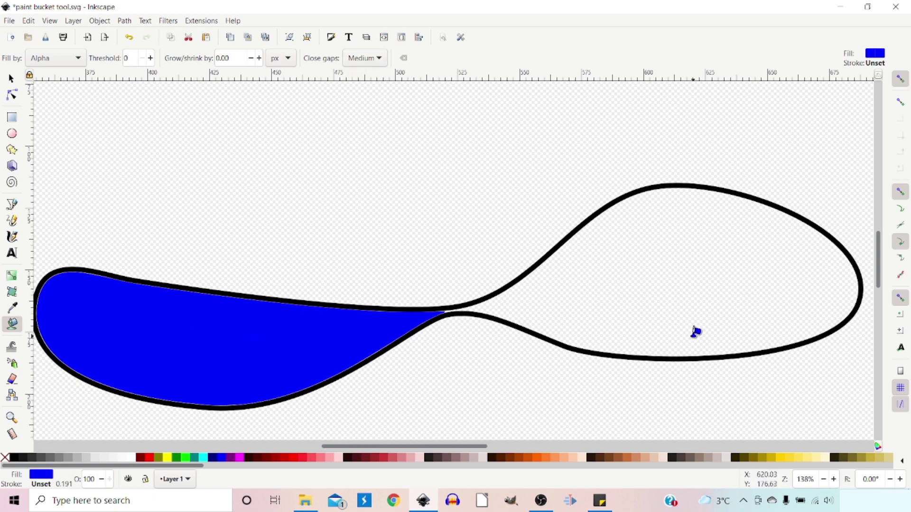
click(363, 58)
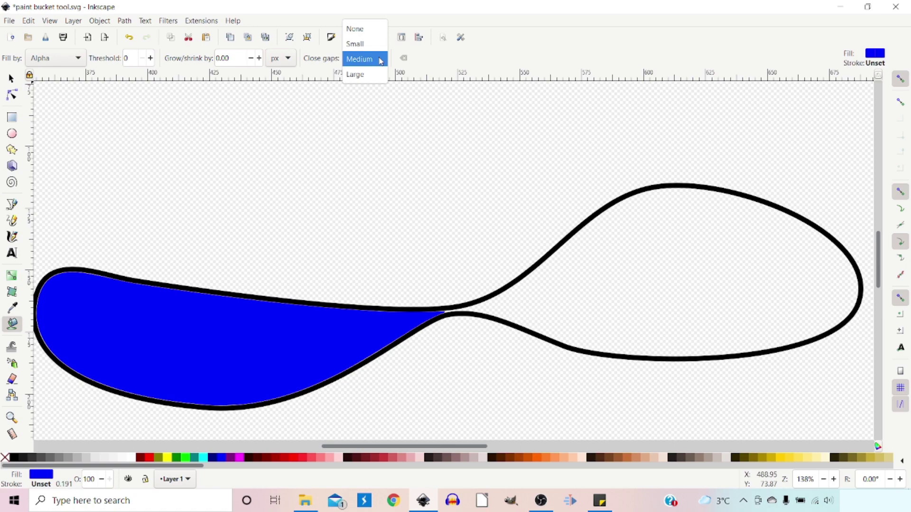
click(355, 29)
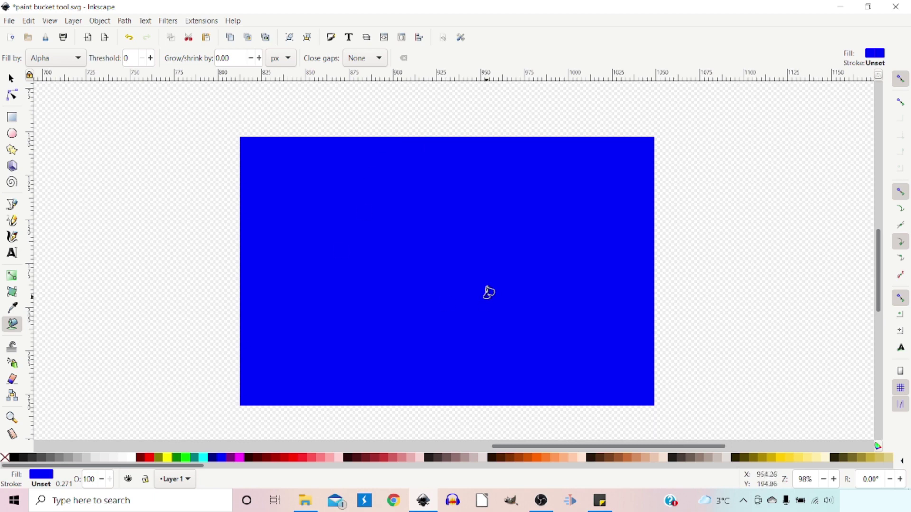
Switch the Paint Bucket to fill by Visible Colors and undo the blue fill.
click(76, 58)
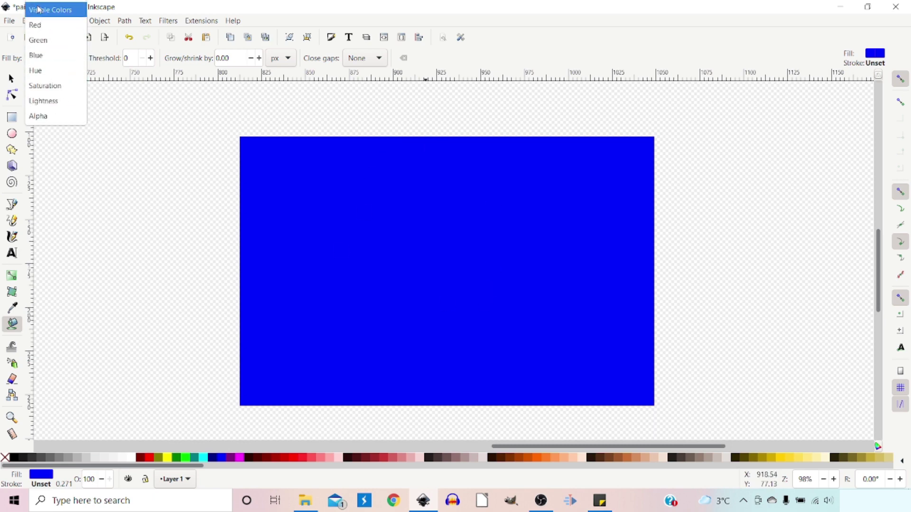
click(41, 10)
key(ctrl+z)
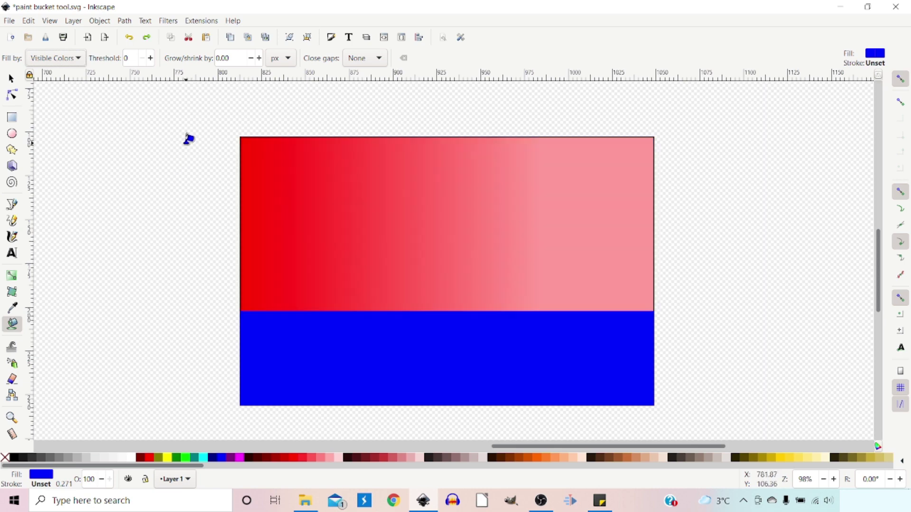
Try blue fills on the gradient's lighter right part and across it, undoing each.
click(637, 270)
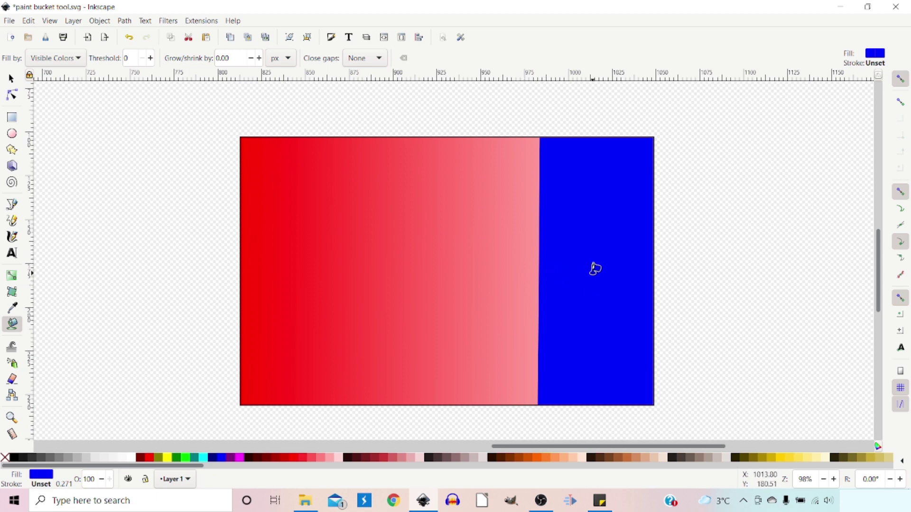
key(ctrl+z)
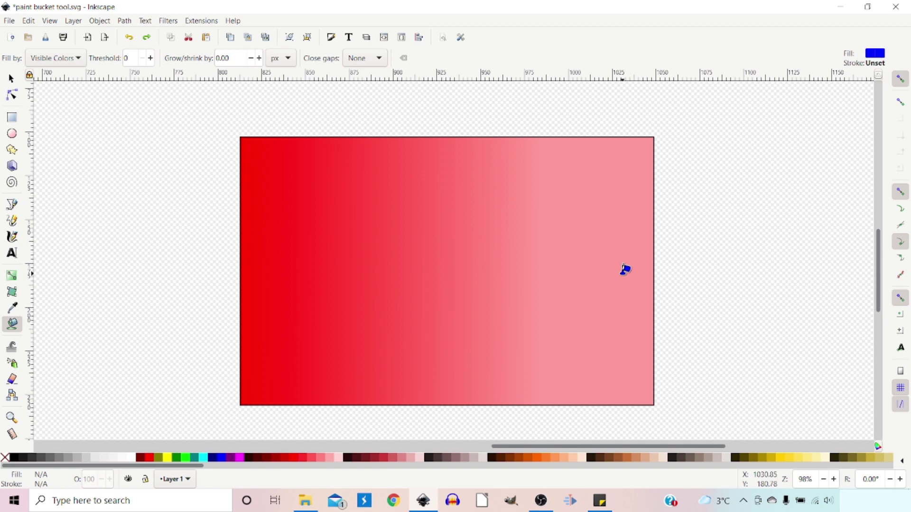
drag(623, 273, 432, 272)
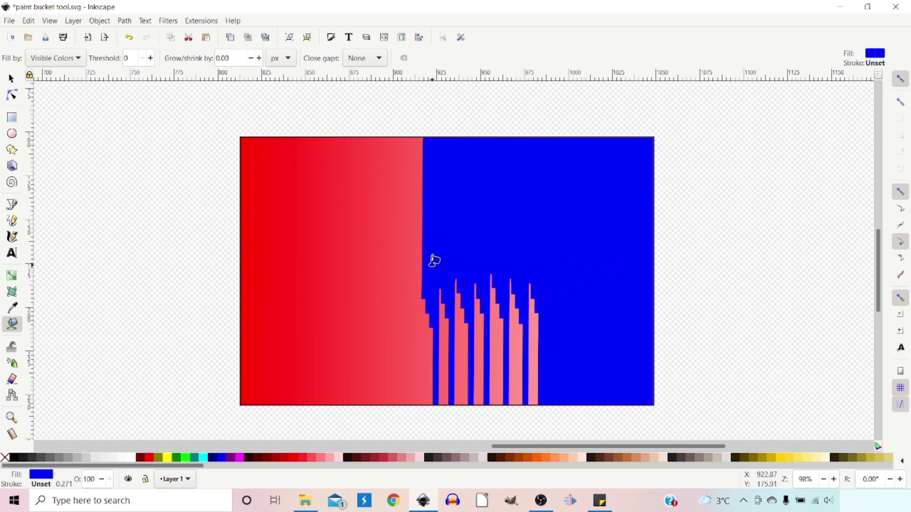
key(ctrl+z)
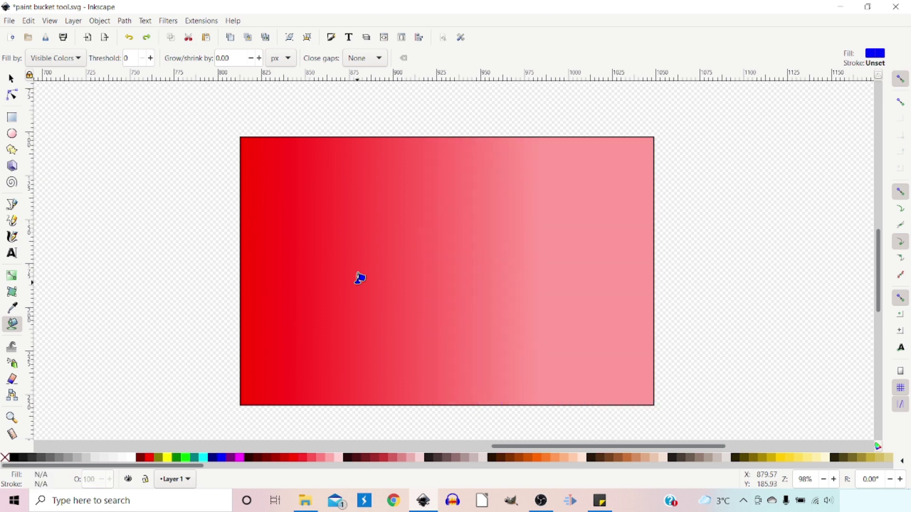
Drag a blue fill over the gradient's right part, undo it, then fill another gradient area.
drag(441, 272, 653, 280)
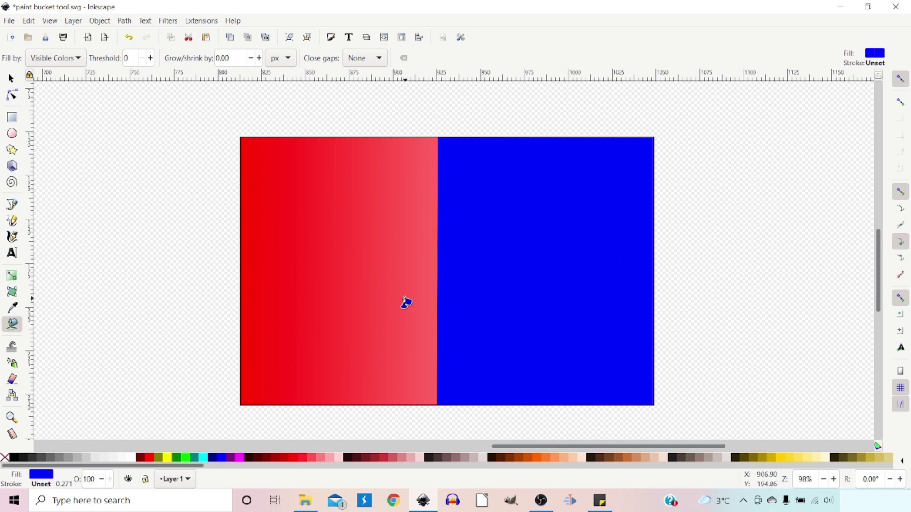
key(ctrl+z)
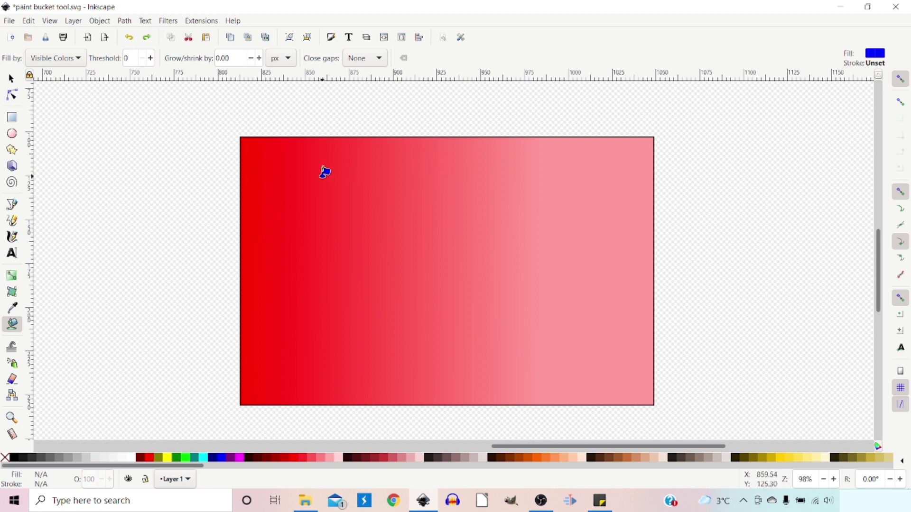
mouse_move(424, 170)
mouse_down()
mouse_move(477, 138)
mouse_move(518, 139)
mouse_move(530, 159)
mouse_up()
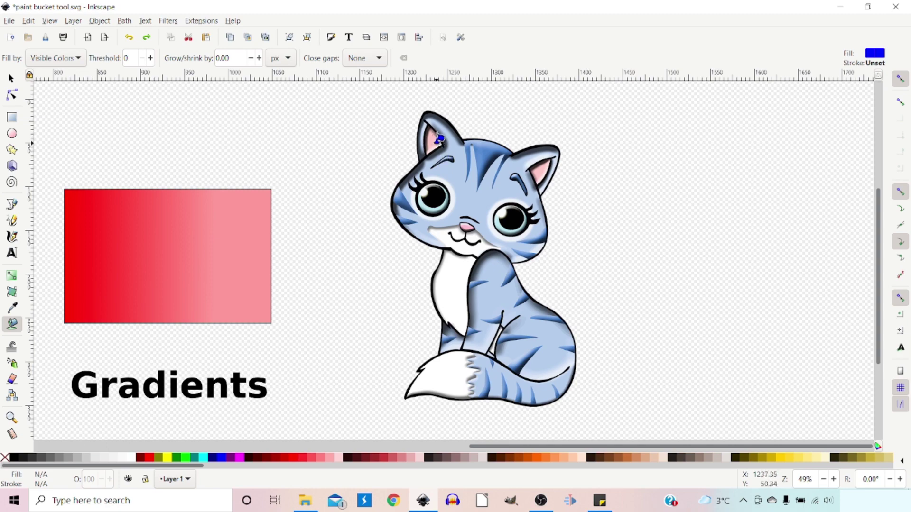
Fill the cat's inner ears and nose blue, undoing and redoing the fill once.
drag(442, 139, 539, 164)
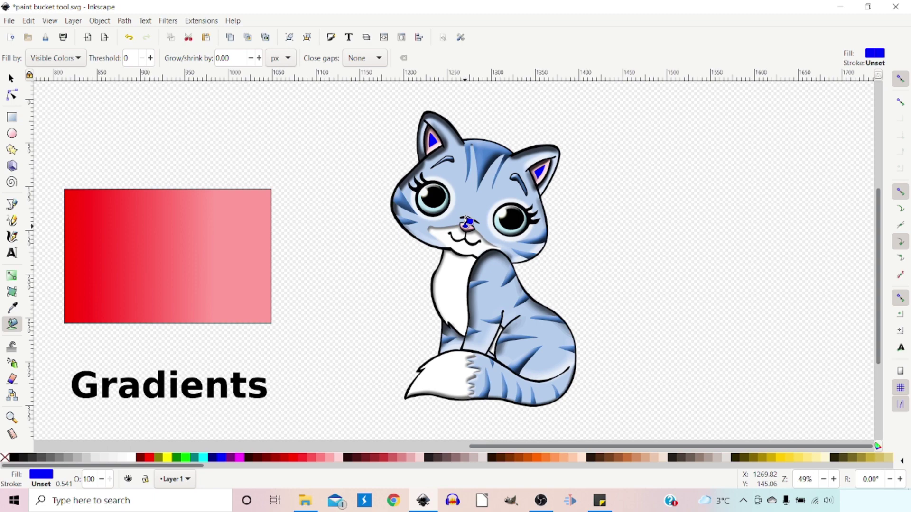
key(ctrl+z)
key(ctrl+z)
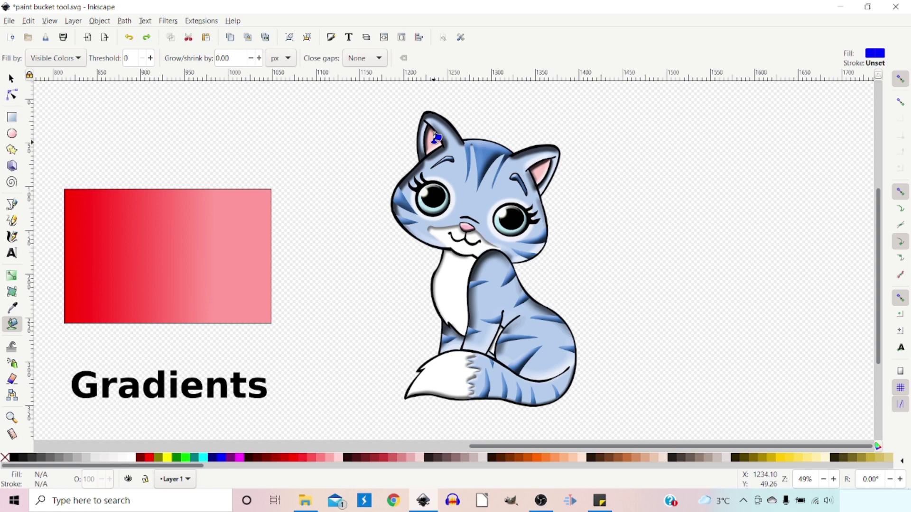
mouse_move(436, 137)
mouse_down()
mouse_move(469, 222)
mouse_move(544, 170)
mouse_up()
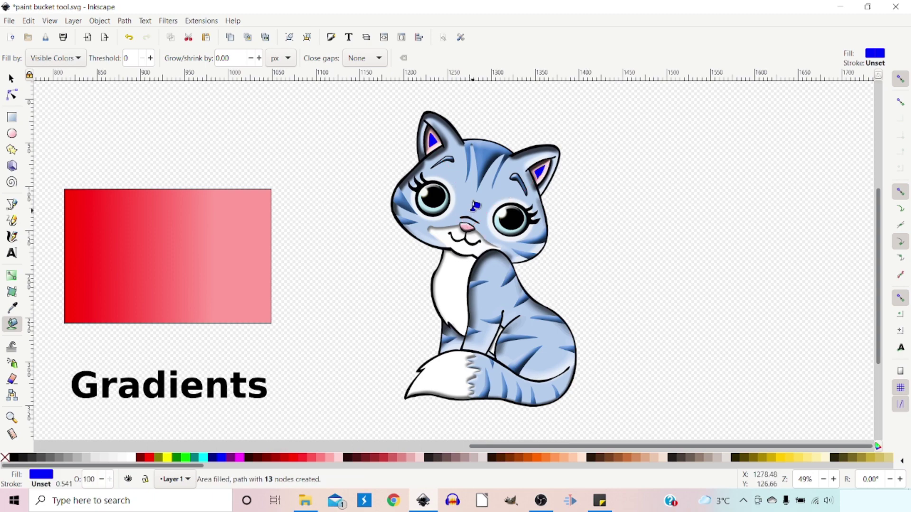
click(151, 58)
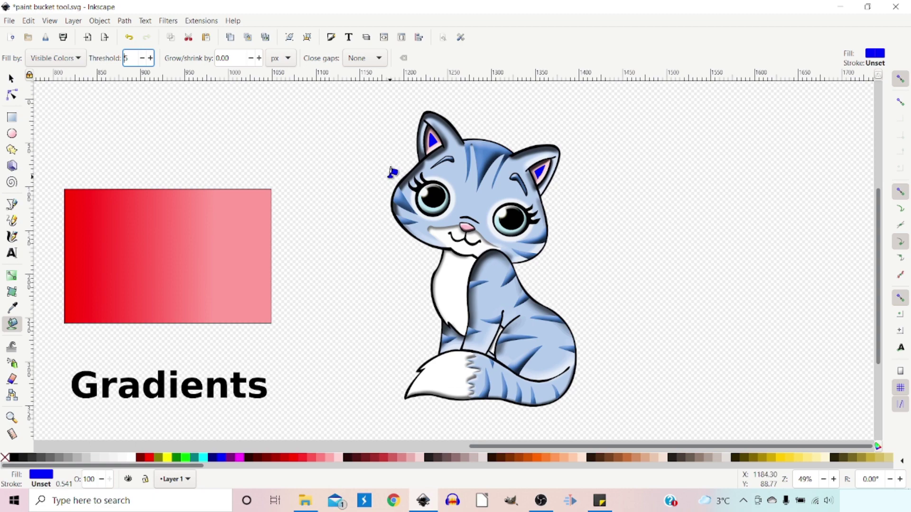
Set the fill threshold to 5, refill the ears and nose blue, then undo it.
text(5)
key(Return)
key(ctrl+z)
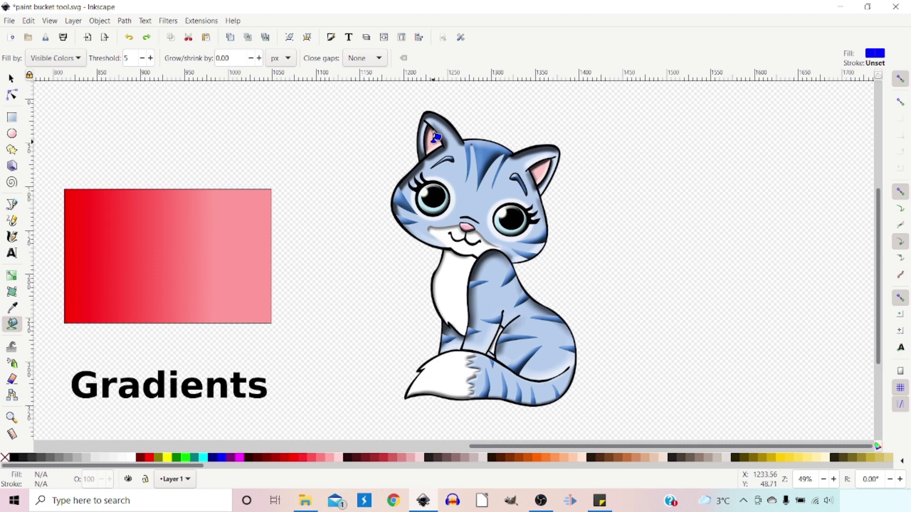
mouse_move(435, 135)
mouse_down()
mouse_move(454, 208)
mouse_move(471, 225)
mouse_move(547, 162)
mouse_up()
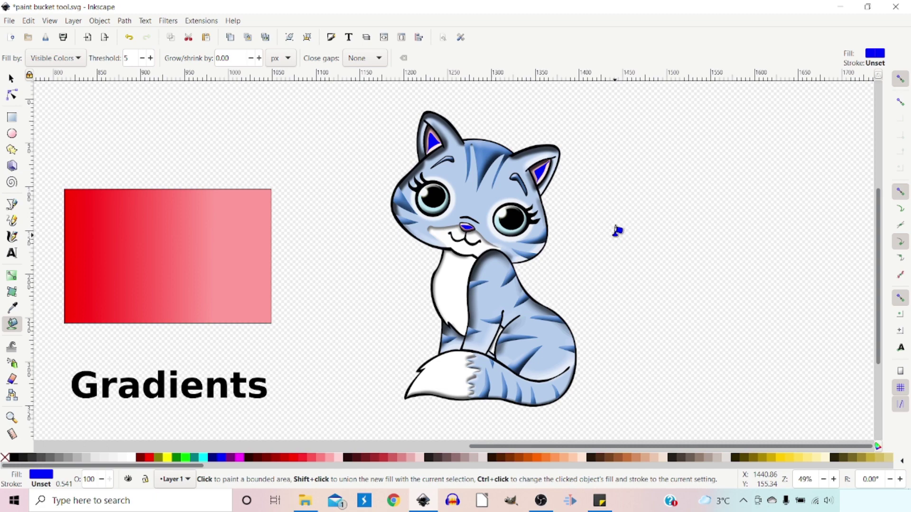
key(ctrl+z)
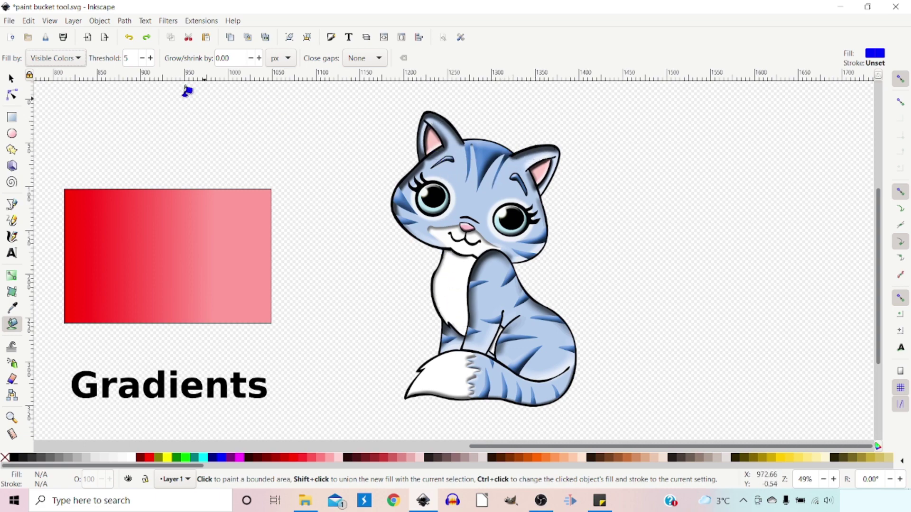
Switch fill-by to Alpha and fill the whole cat silhouette blue.
click(77, 59)
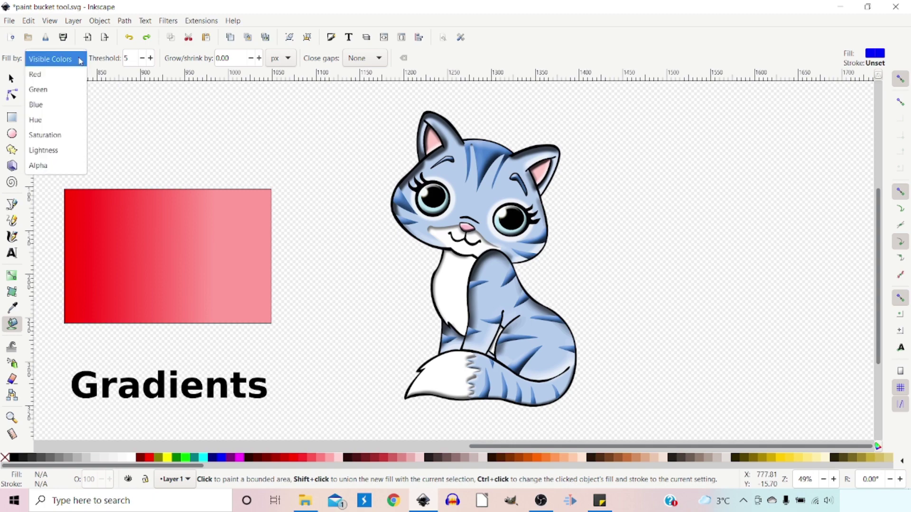
click(41, 164)
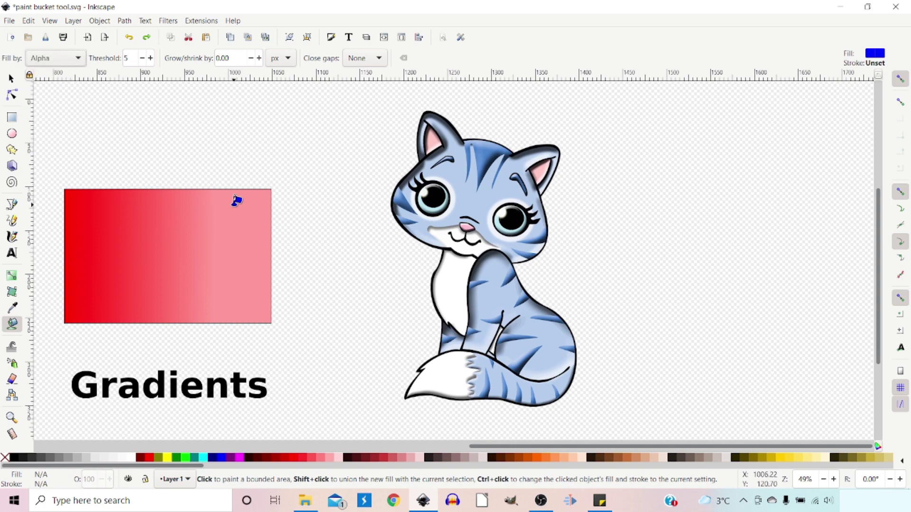
click(475, 195)
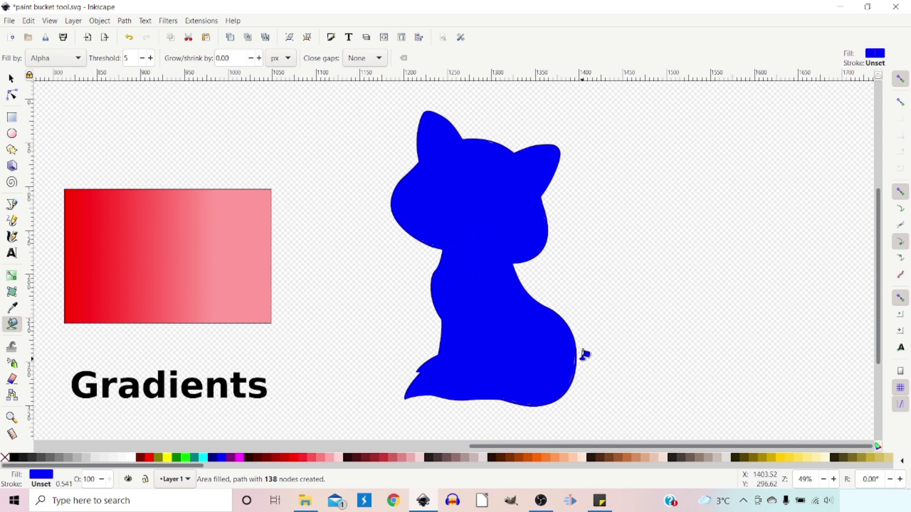
scroll(579, 376, up, 2)
scroll(546, 372, down, 2)
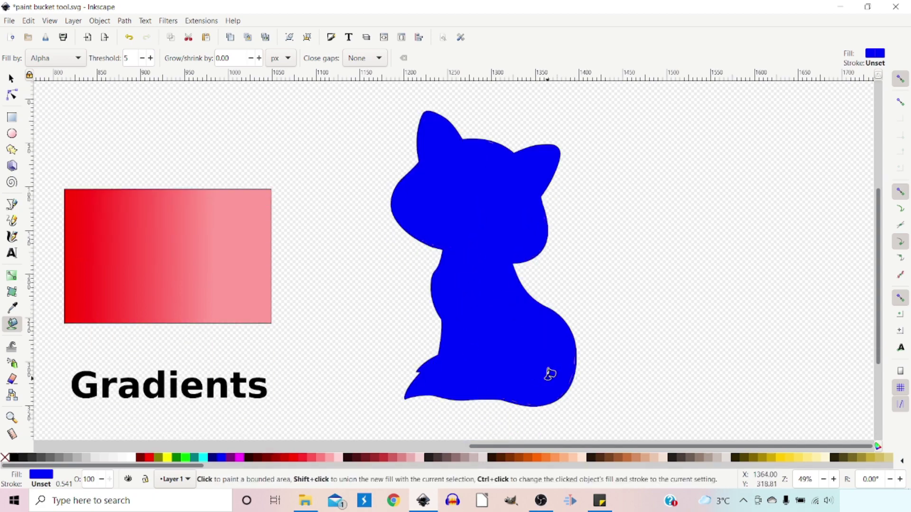
scroll(547, 372, up, 2)
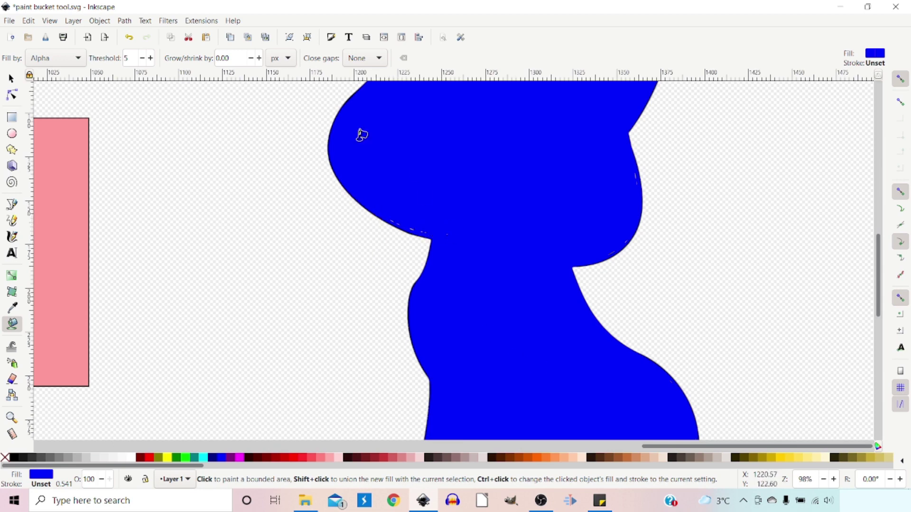
Raise the threshold to 20 and redo the blue cat silhouette fill.
double_click(129, 58)
text(20)
key(ctrl+z)
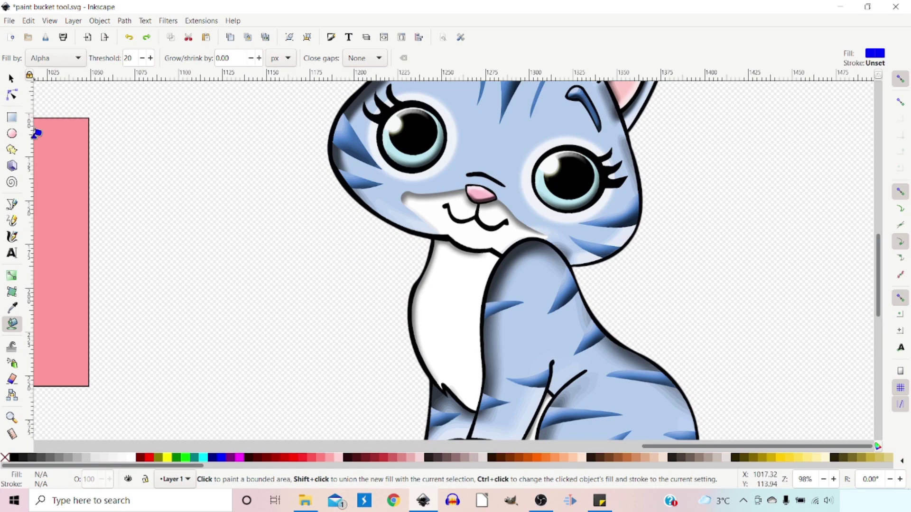
key(minus)
key(minus)
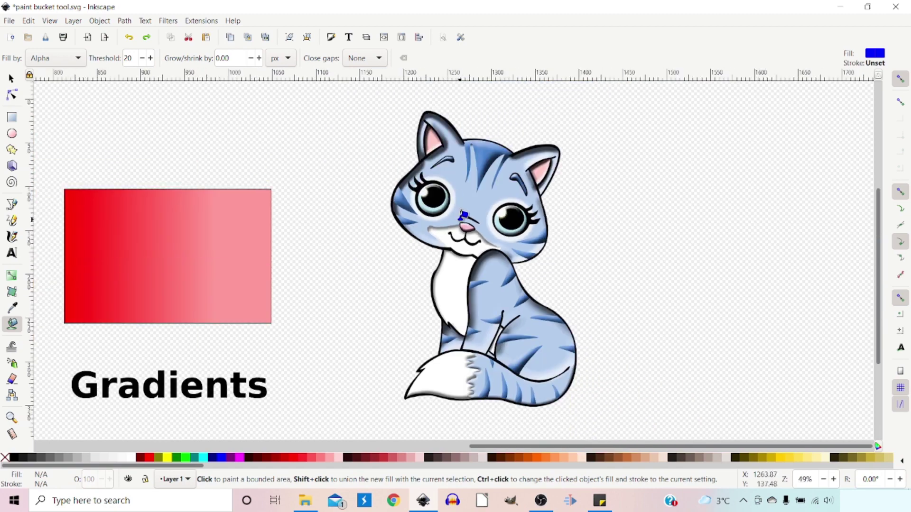
click(480, 199)
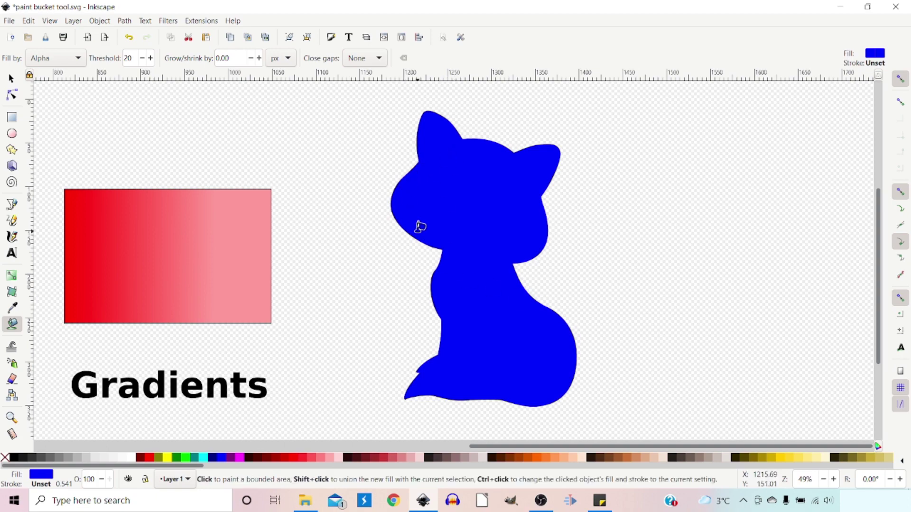
click(332, 156)
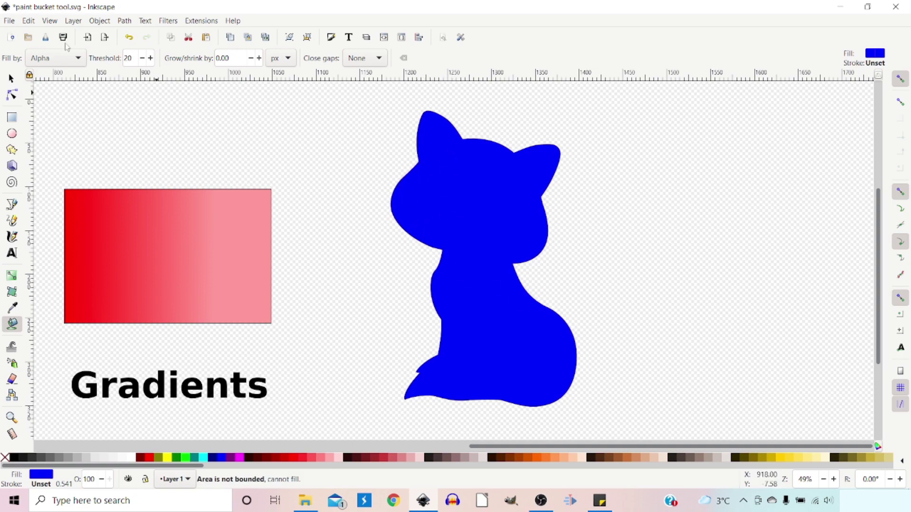
click(11, 78)
Move the blue silhouette to the right of the cat and return to the Paint Bucket.
click(470, 217)
mouse_move(471, 217)
mouse_down()
mouse_move(687, 228)
mouse_move(704, 212)
mouse_up()
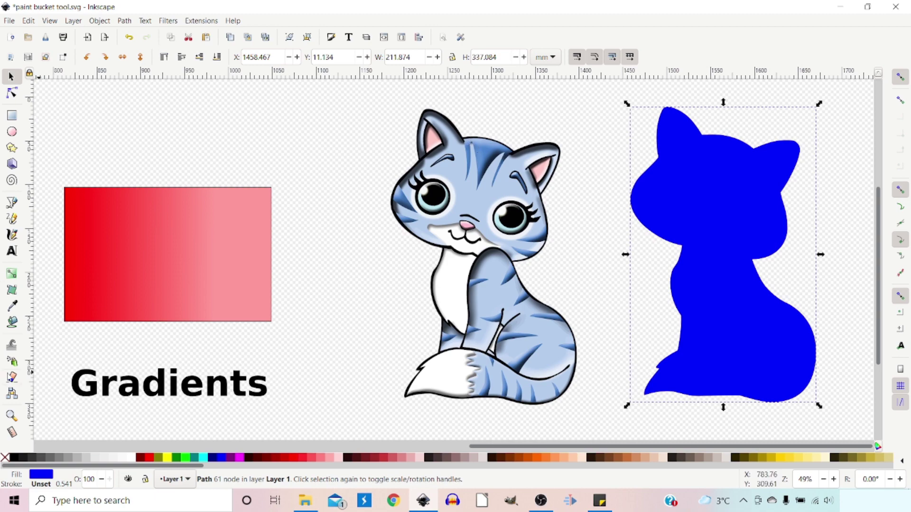
click(13, 323)
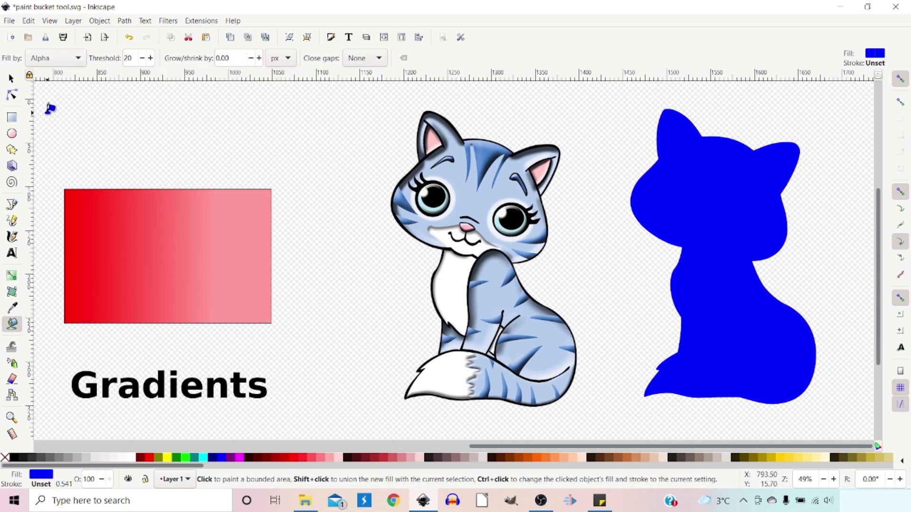
Fill the cat with a 50 px grown area and lower it behind the kitten drawing.
double_click(233, 58)
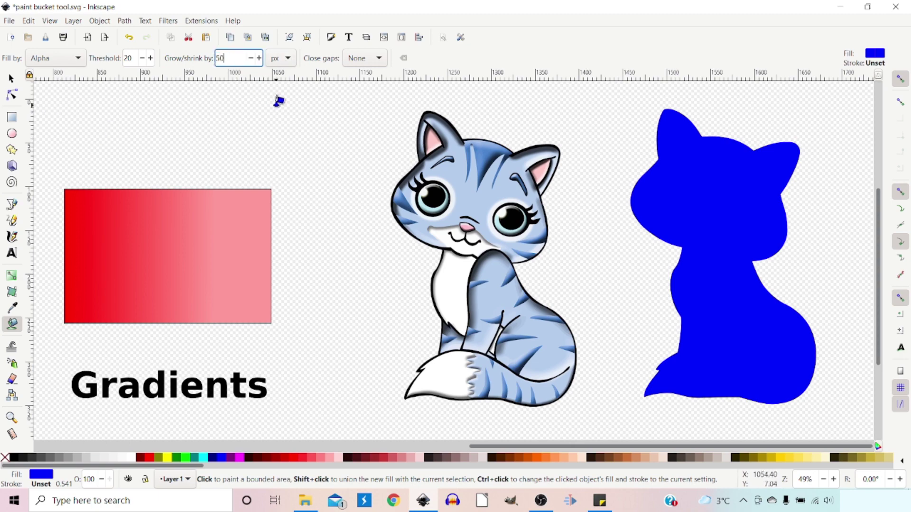
text(50)
click(473, 196)
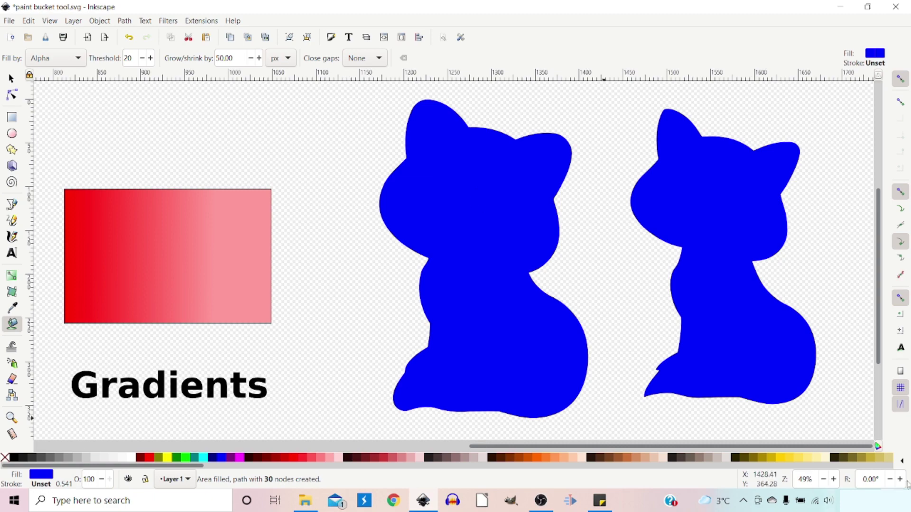
click(11, 78)
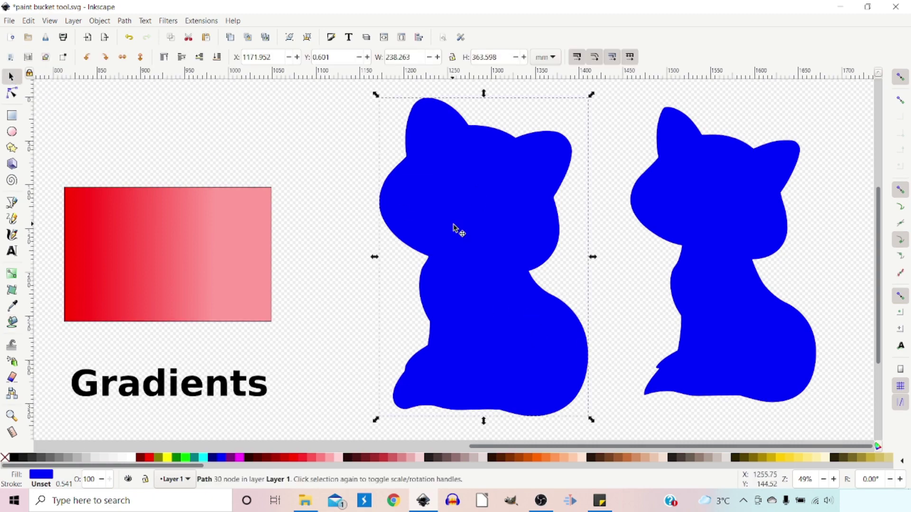
click(218, 58)
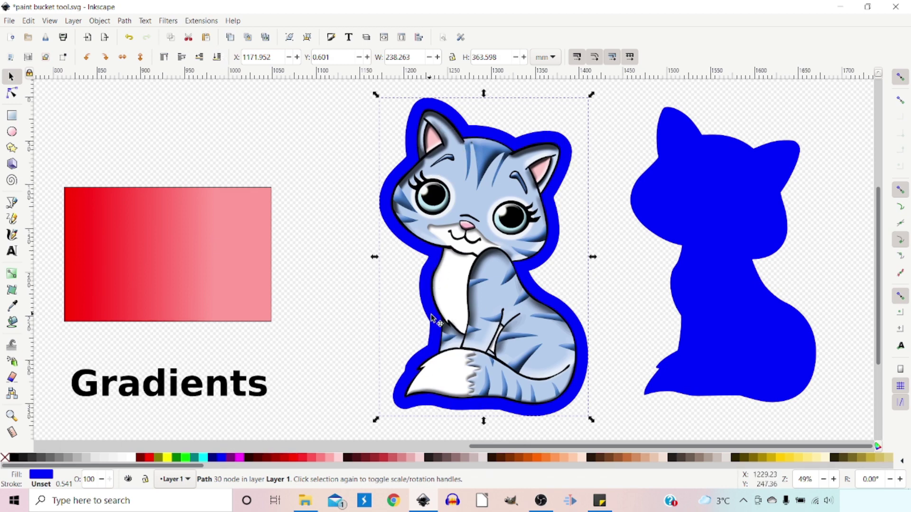
Recolour the 50 px offset border light grey using the palette swatches.
click(168, 458)
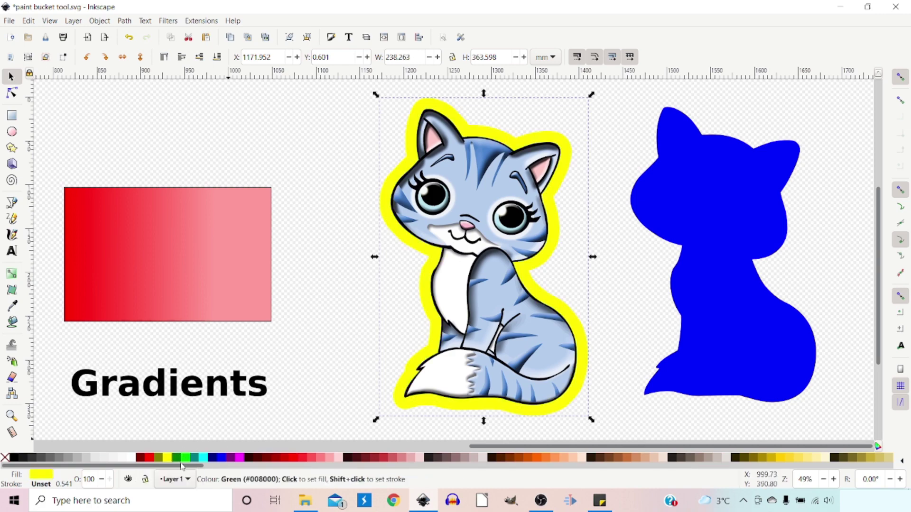
click(132, 459)
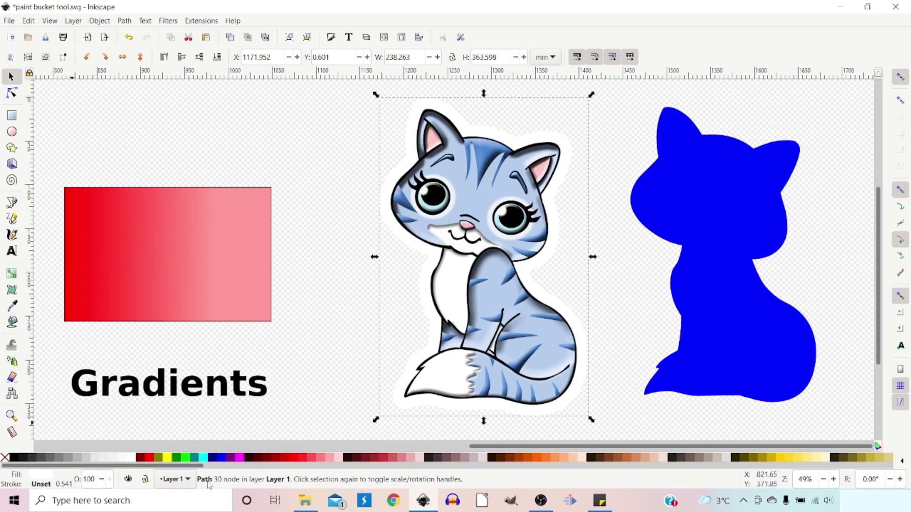
click(87, 460)
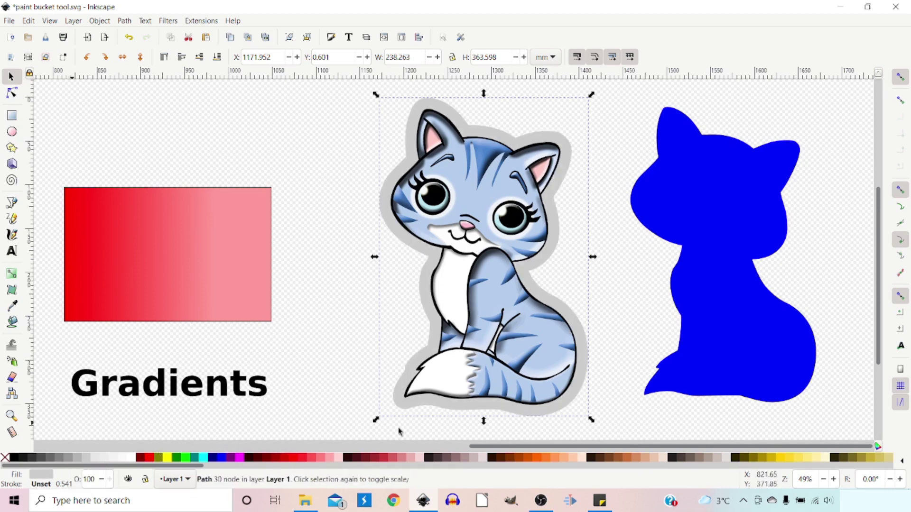